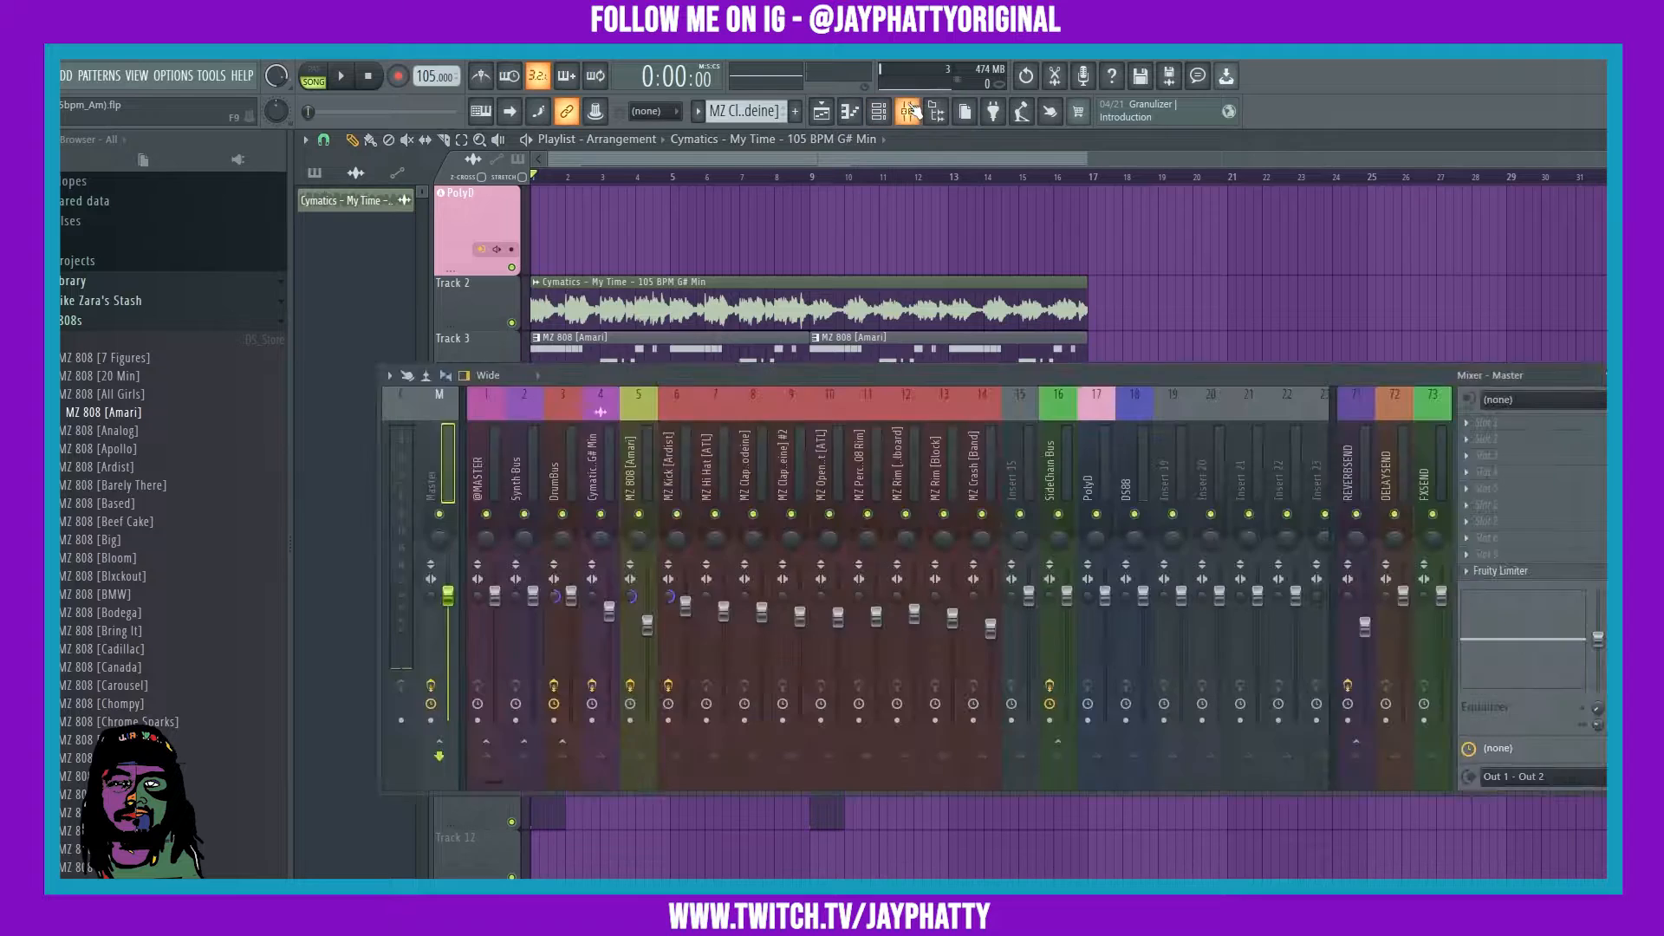
Search the plugins for Maximus and load it into the first effect slot of the Master mixer track.
left_click(907, 111)
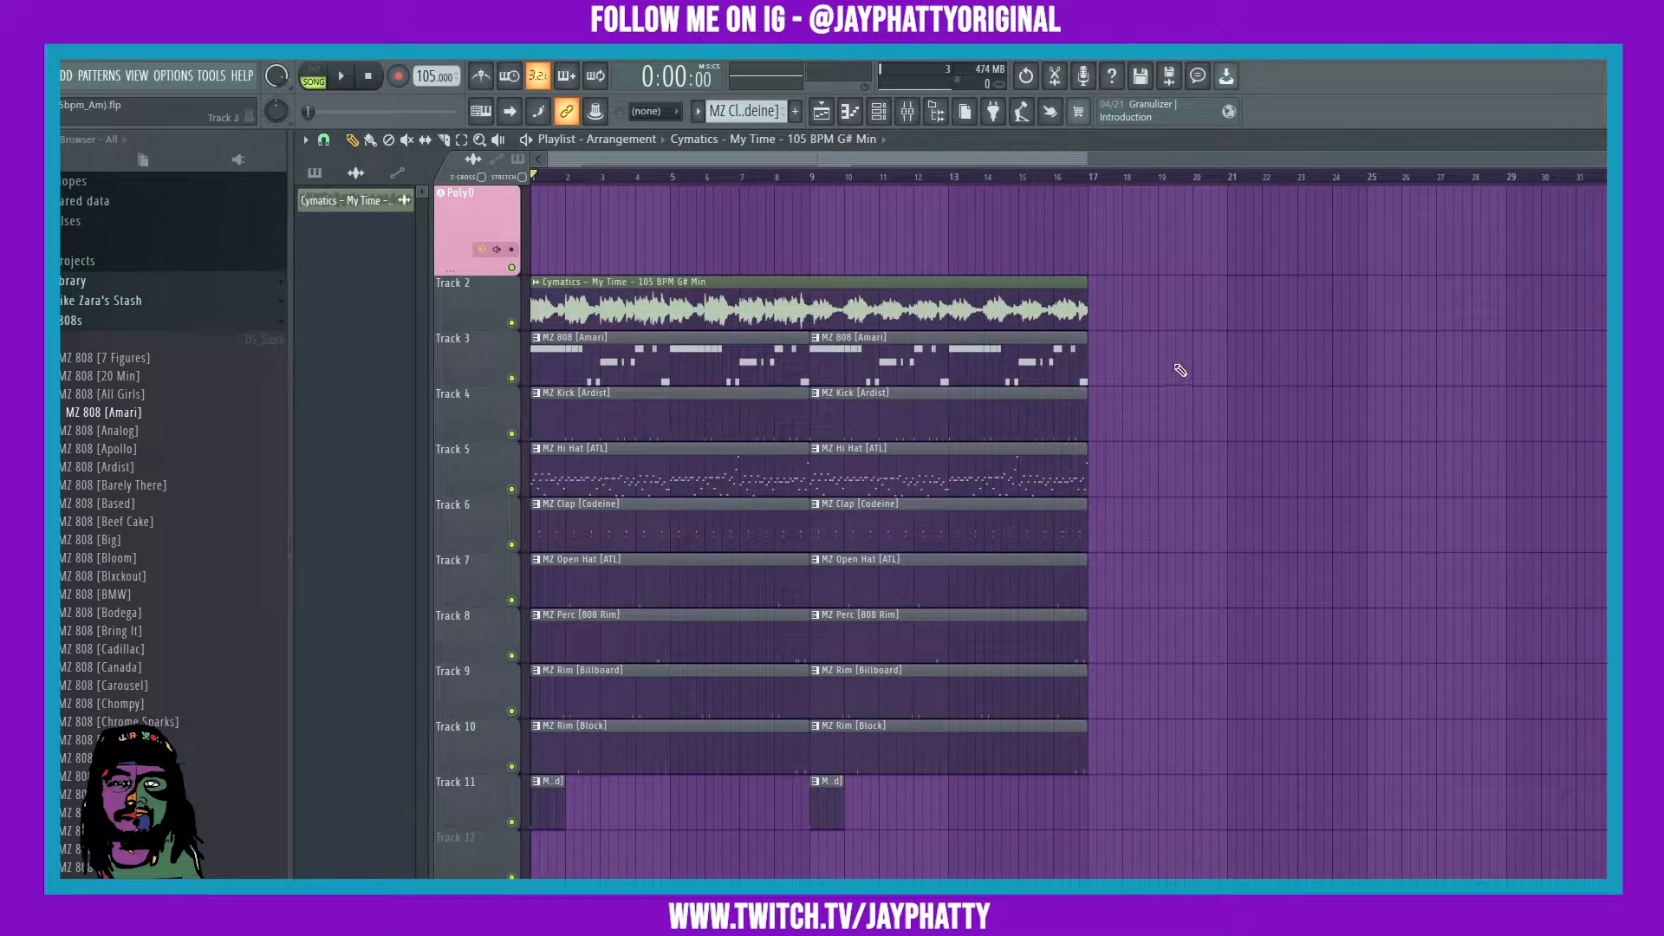
left_click(904, 119)
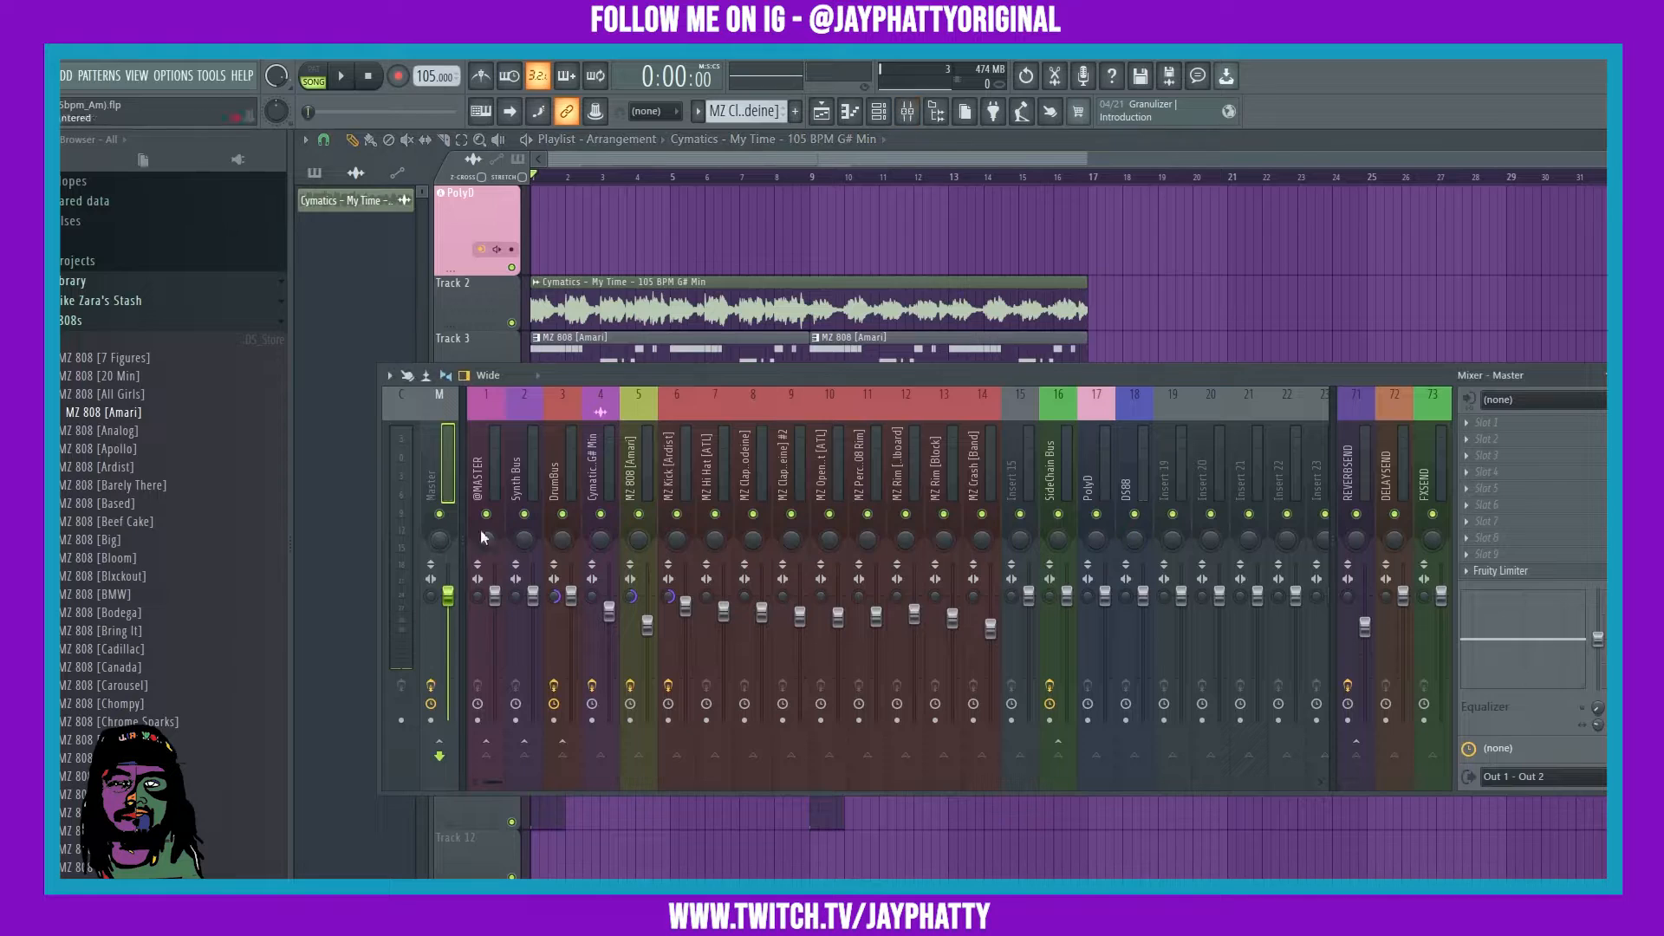
left_click(1504, 432)
mouse_move(1500, 441)
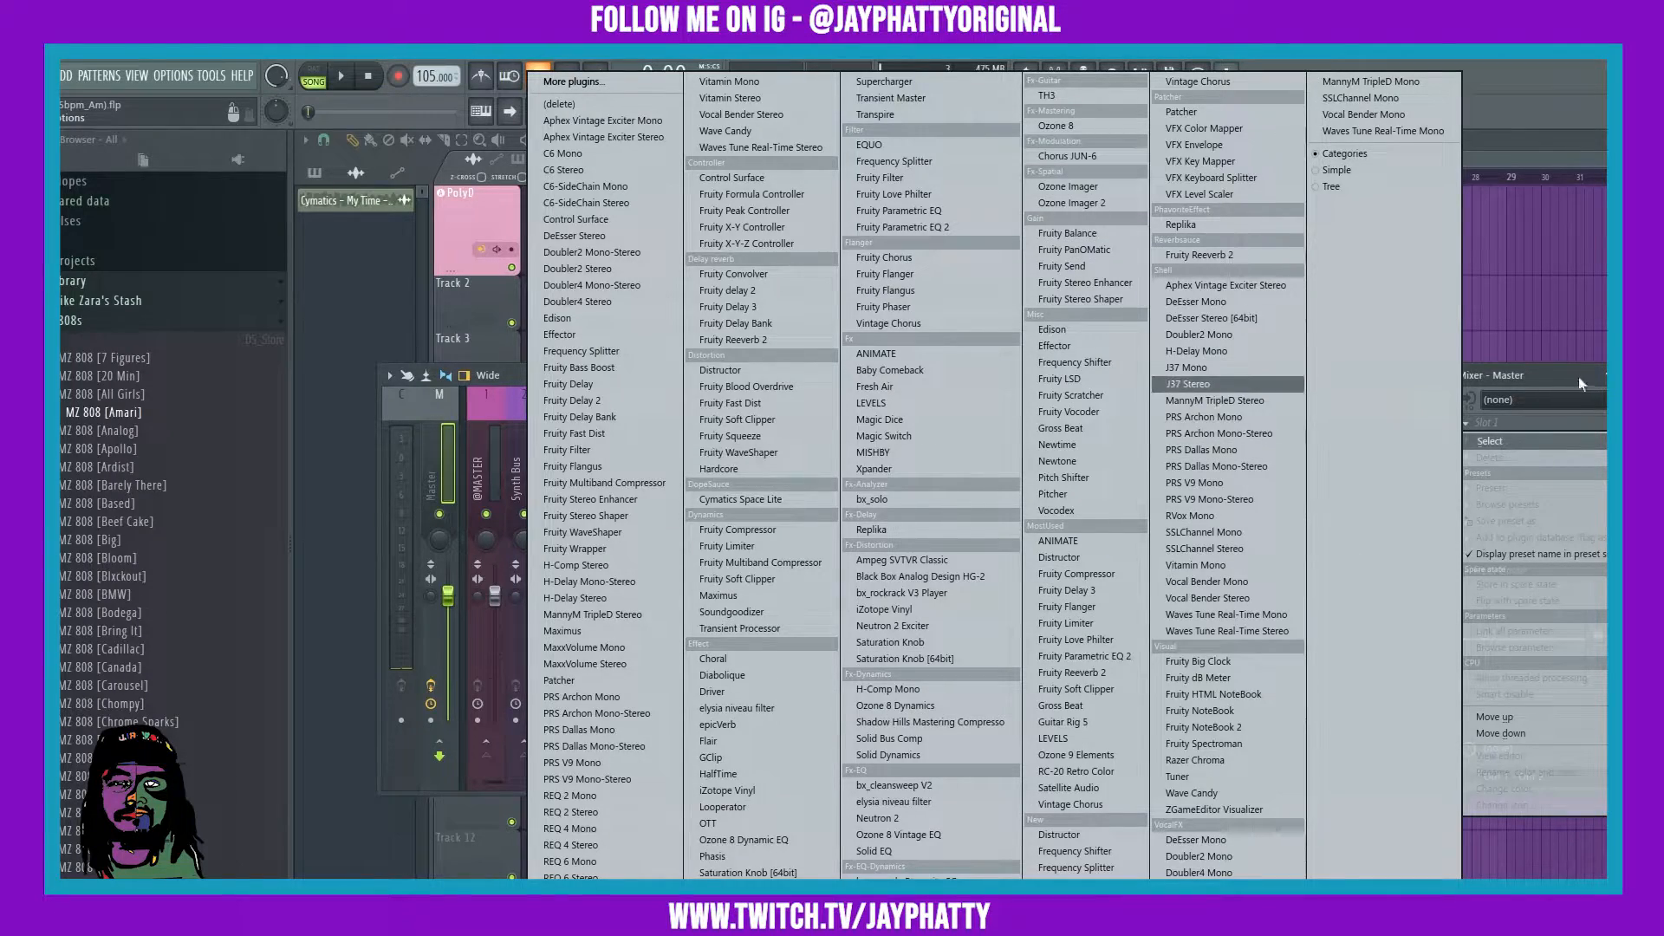
left_click(1549, 372)
key("F8")
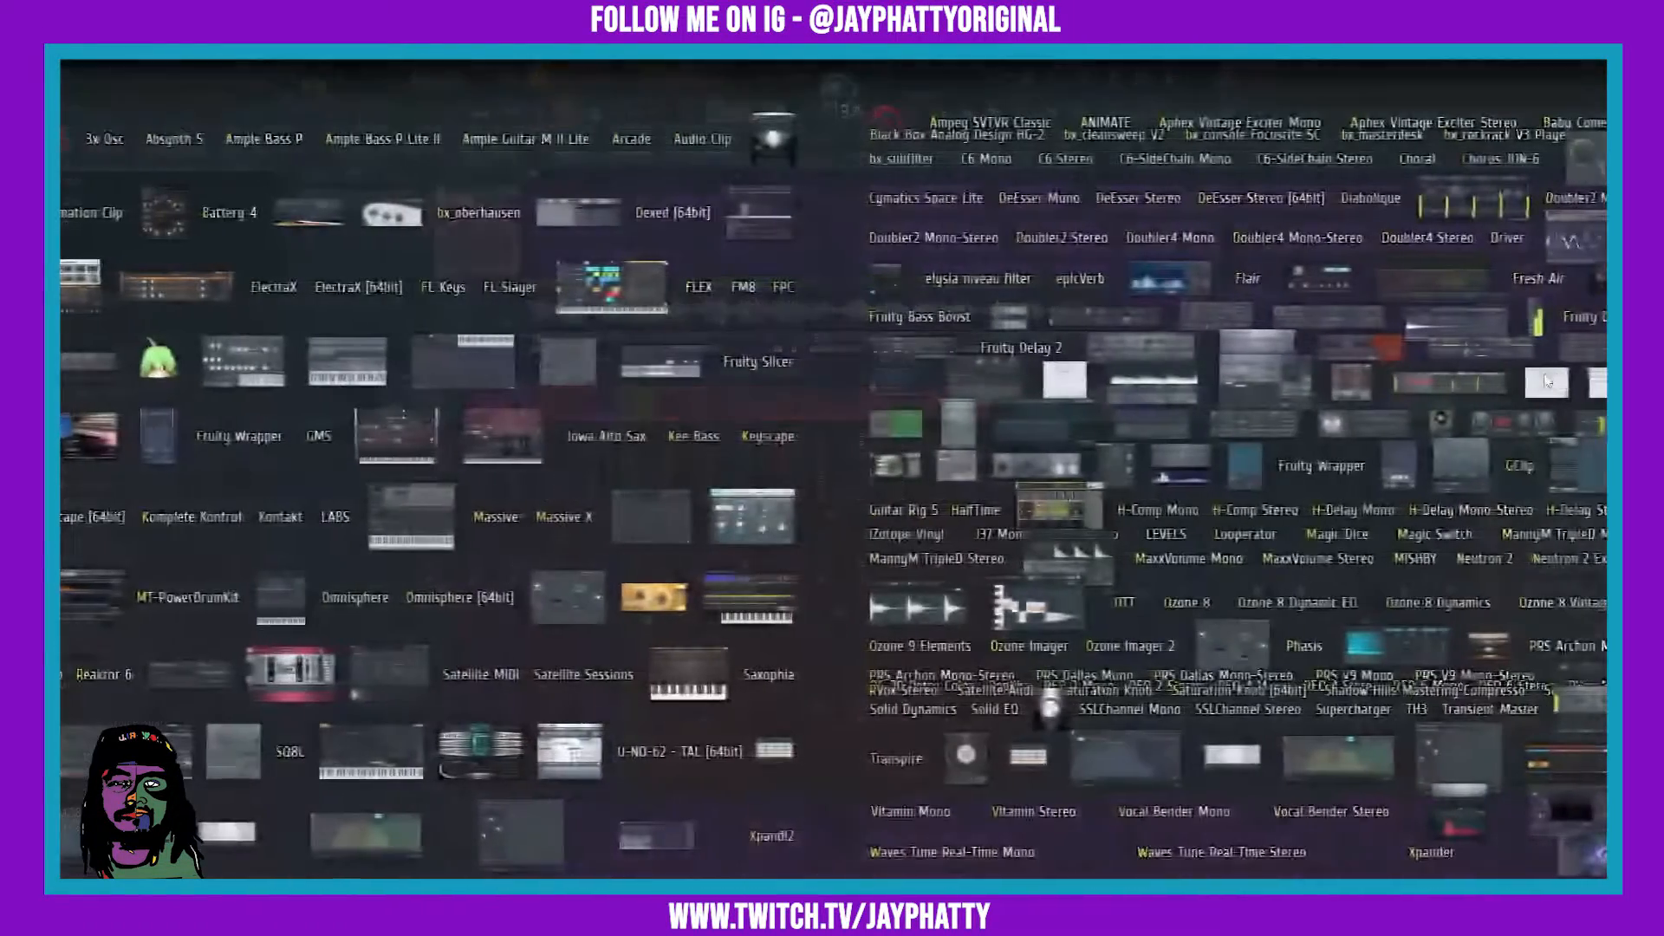
type("maxm")
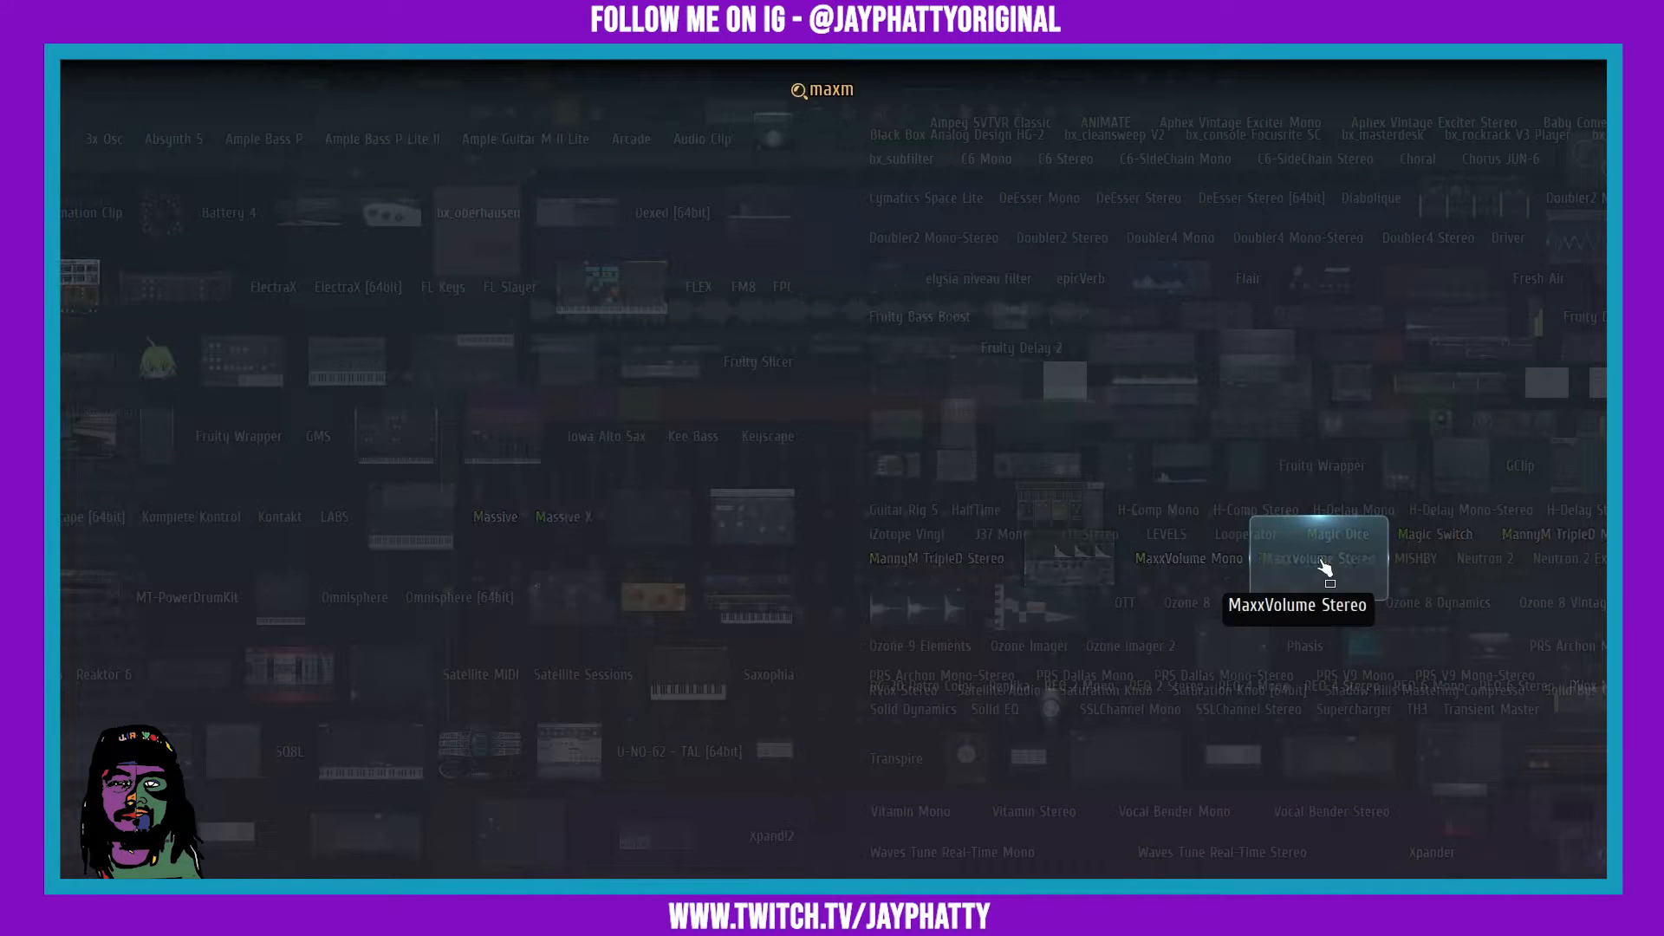
key("BackSpace")
type("iu")
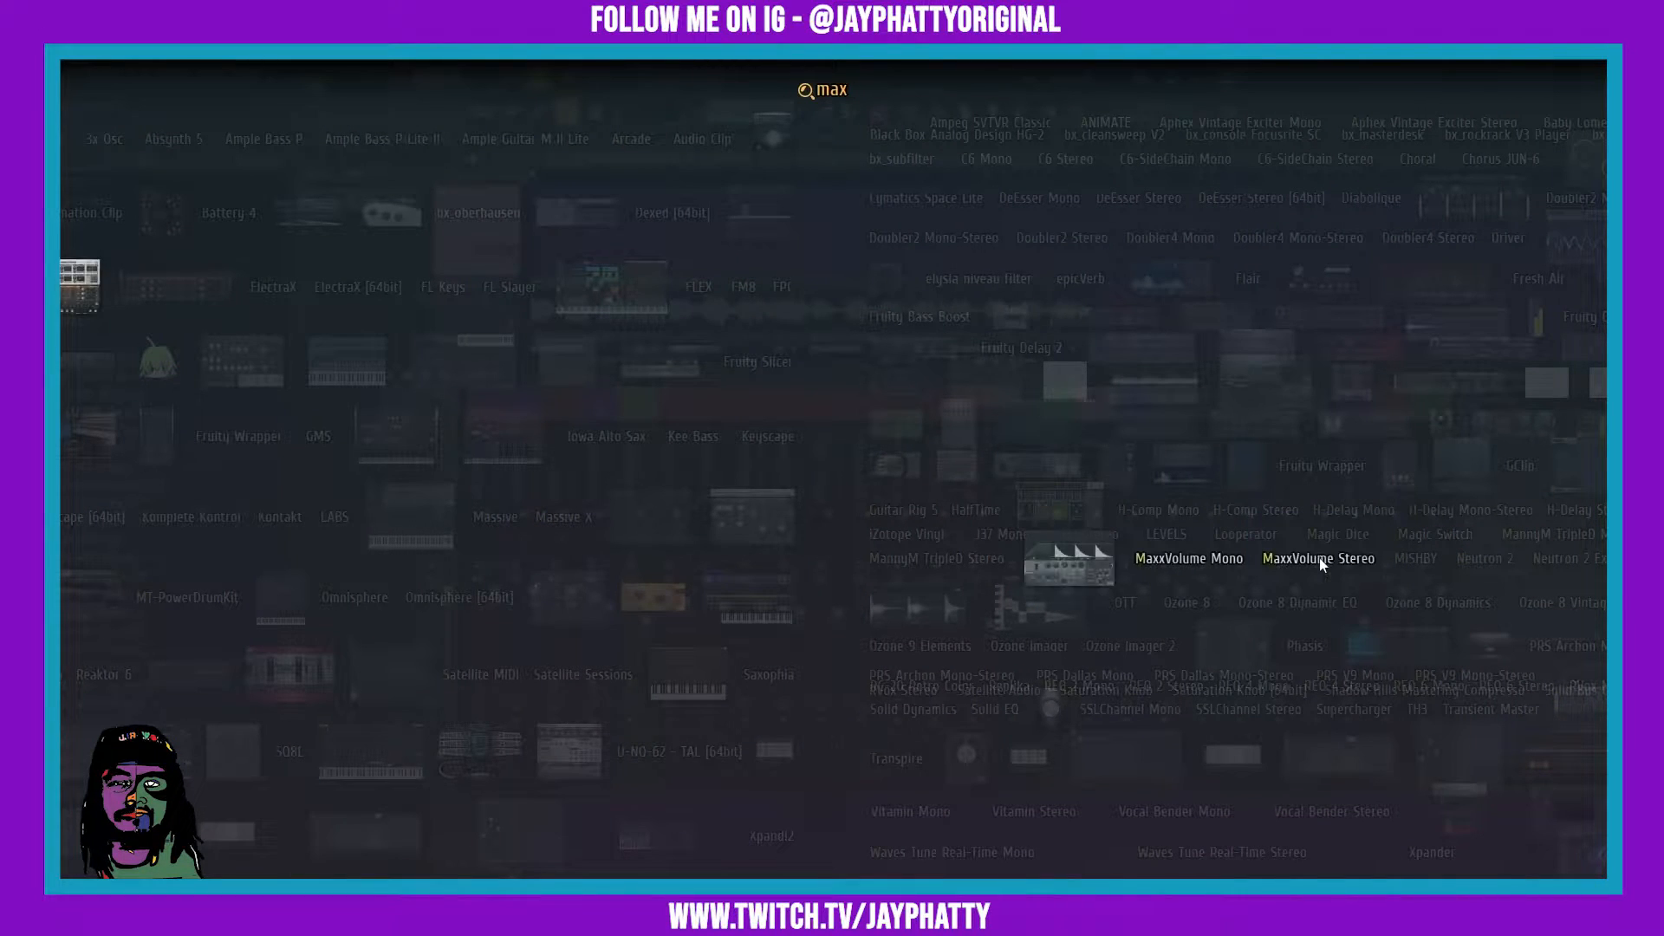
key("BackSpace")
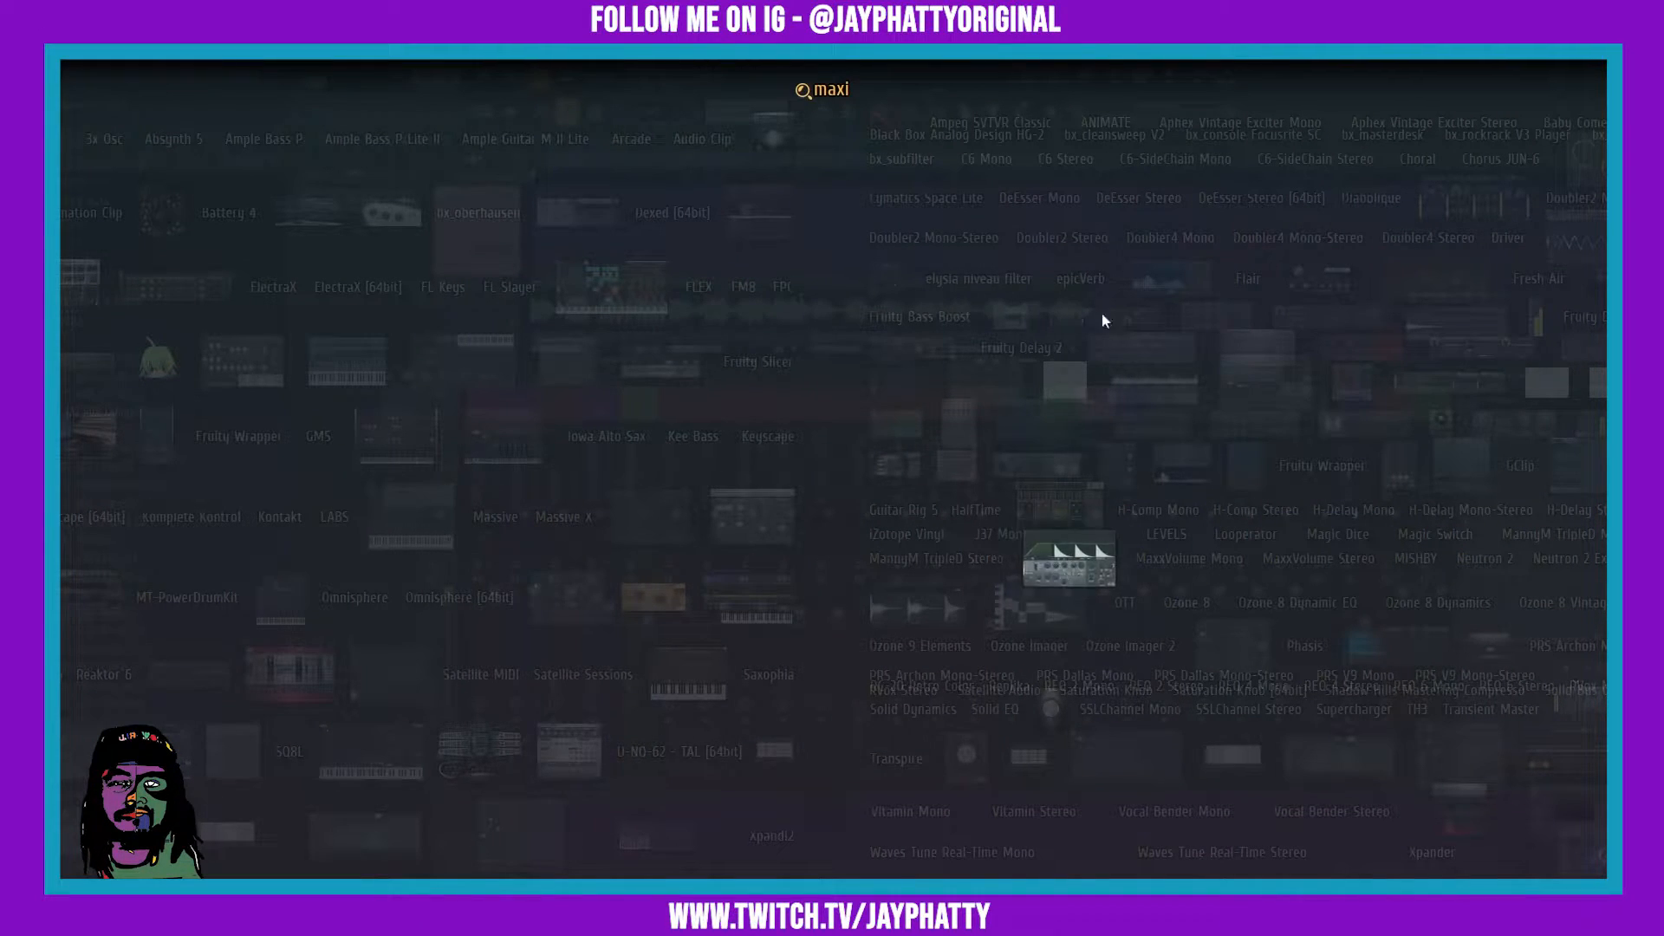
left_click(1094, 579)
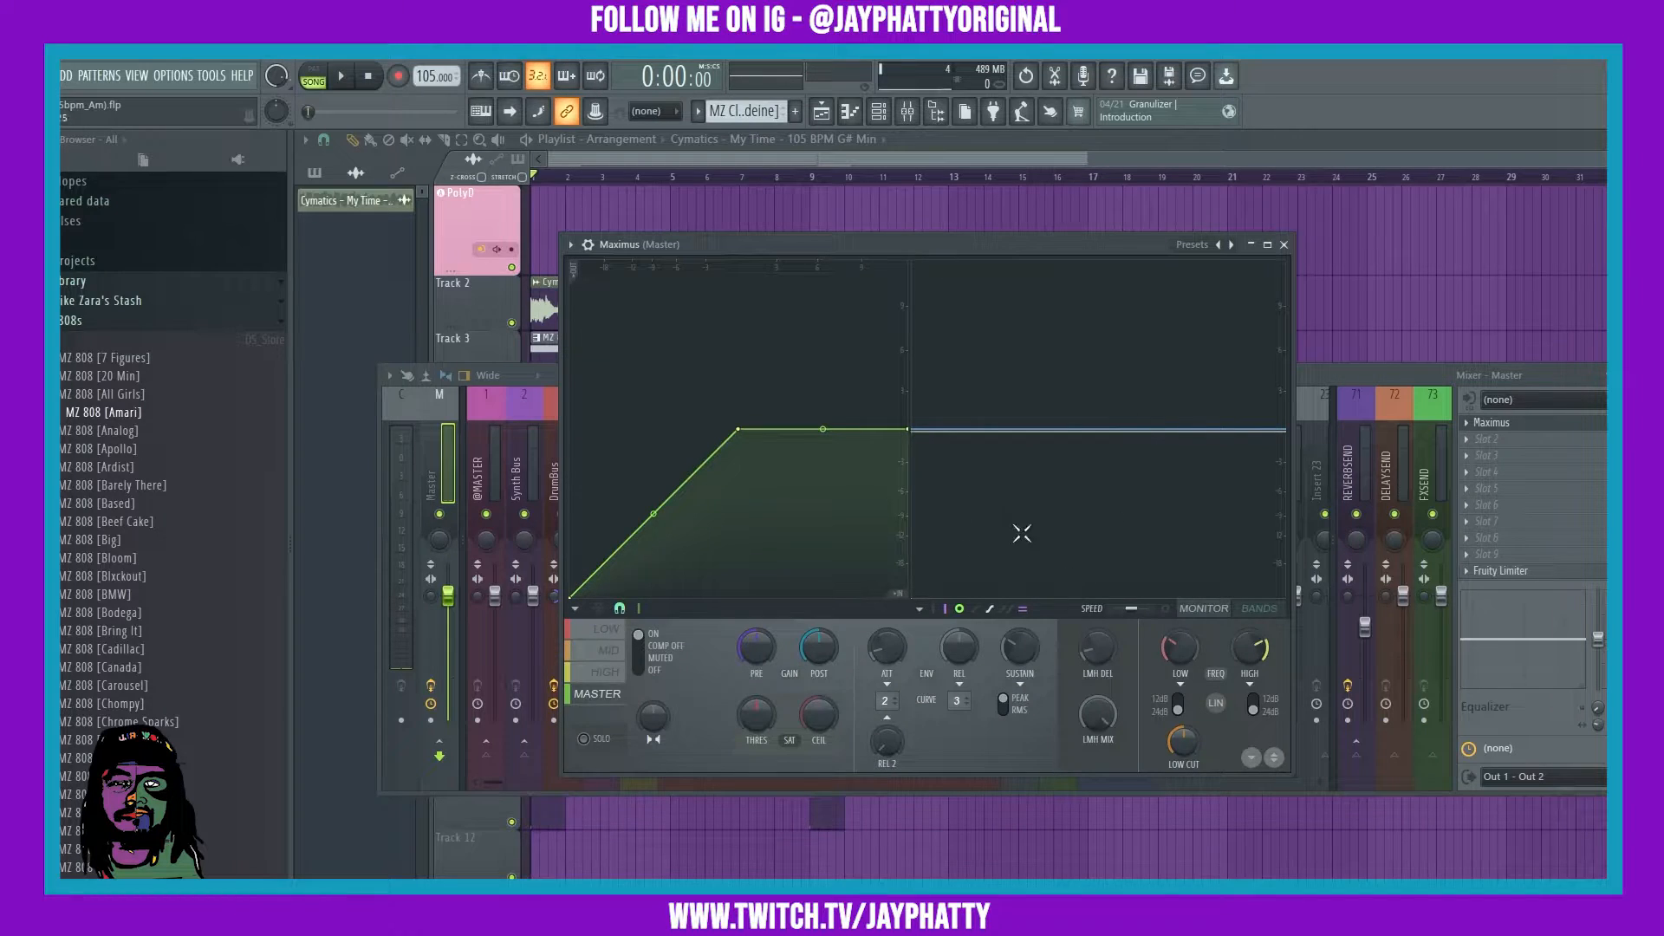
Go through the low, mid, high and master bands of Maximus and switch its display to the bands view.
left_click(607, 633)
left_click(604, 652)
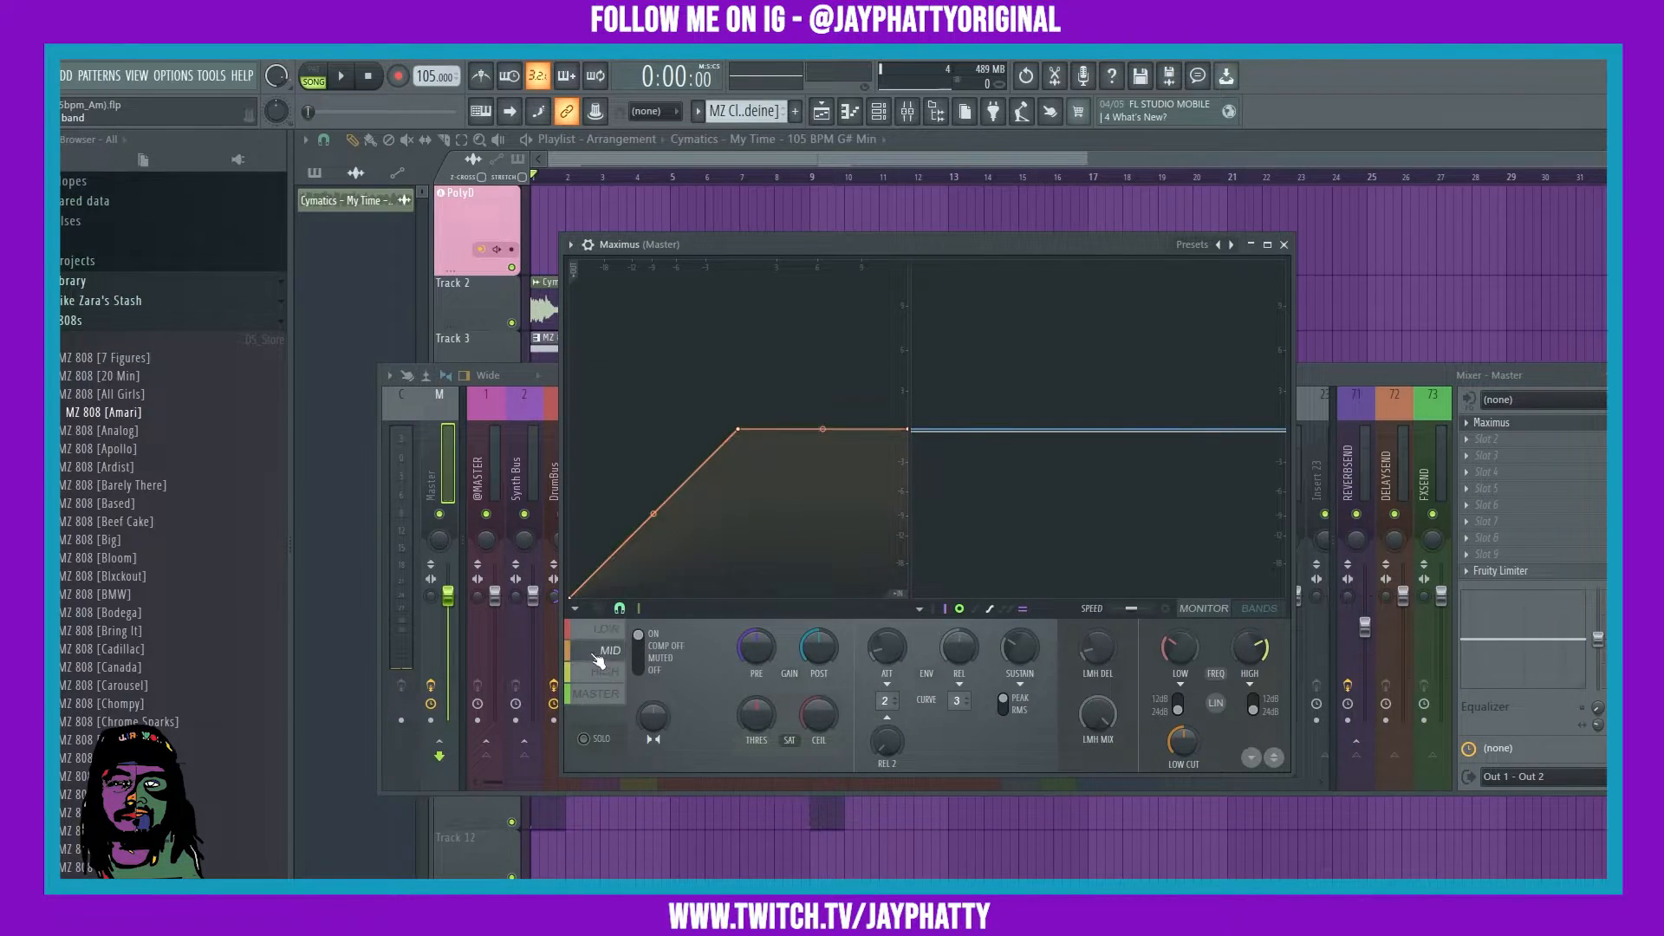
left_click(600, 680)
left_click(600, 704)
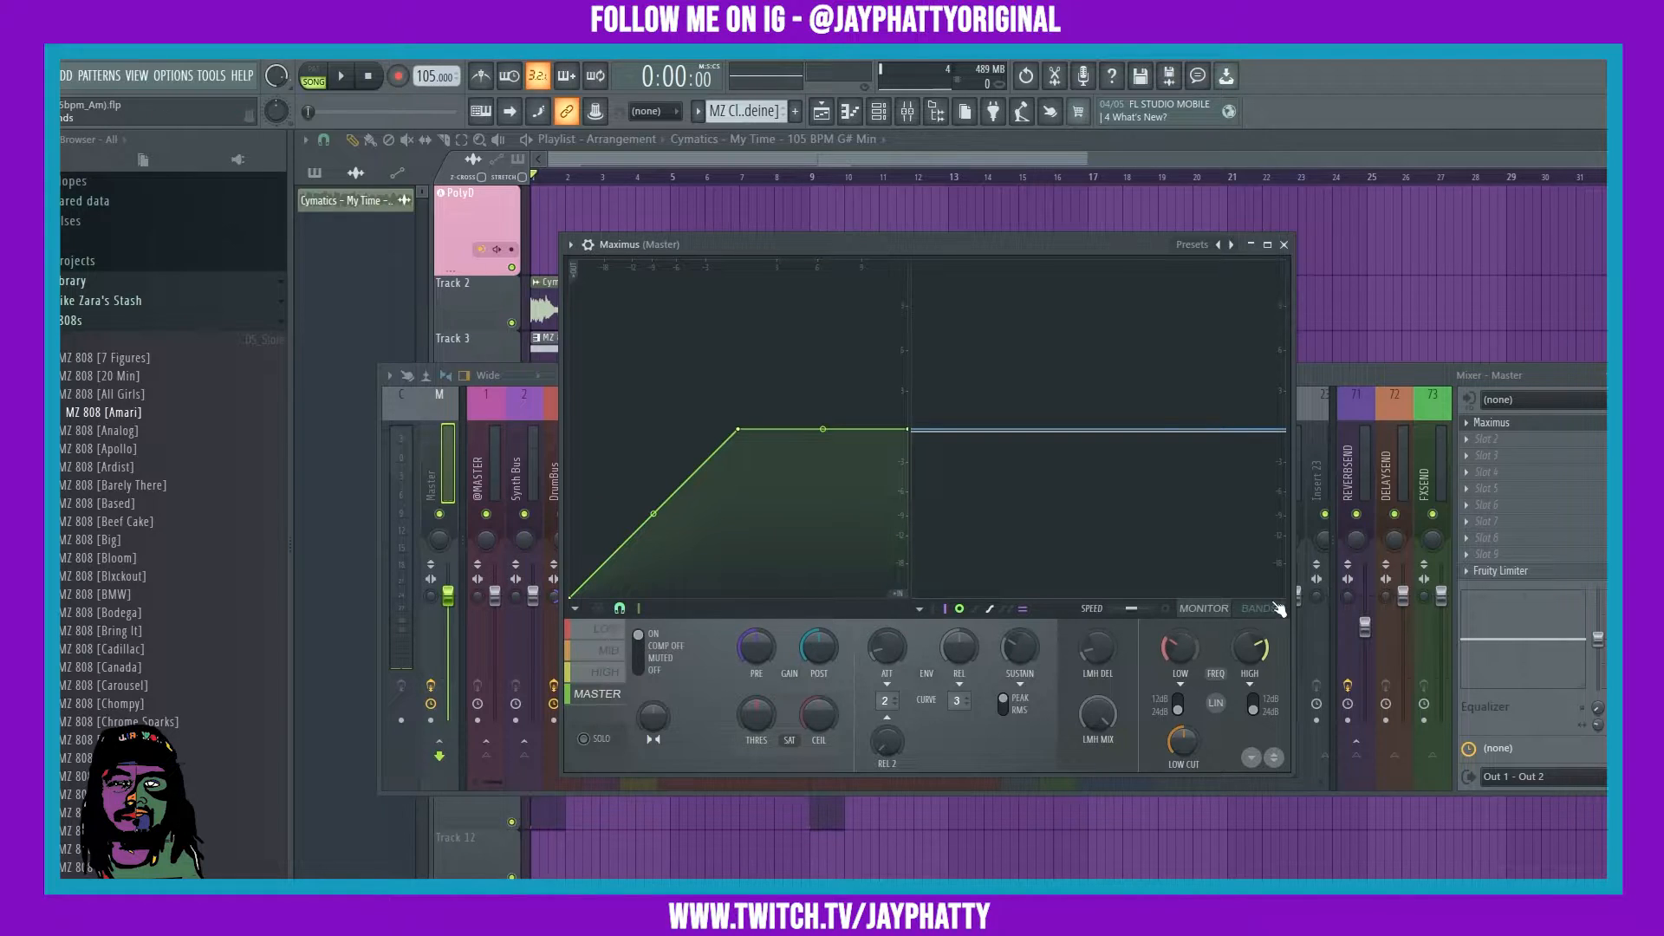
left_click(607, 628)
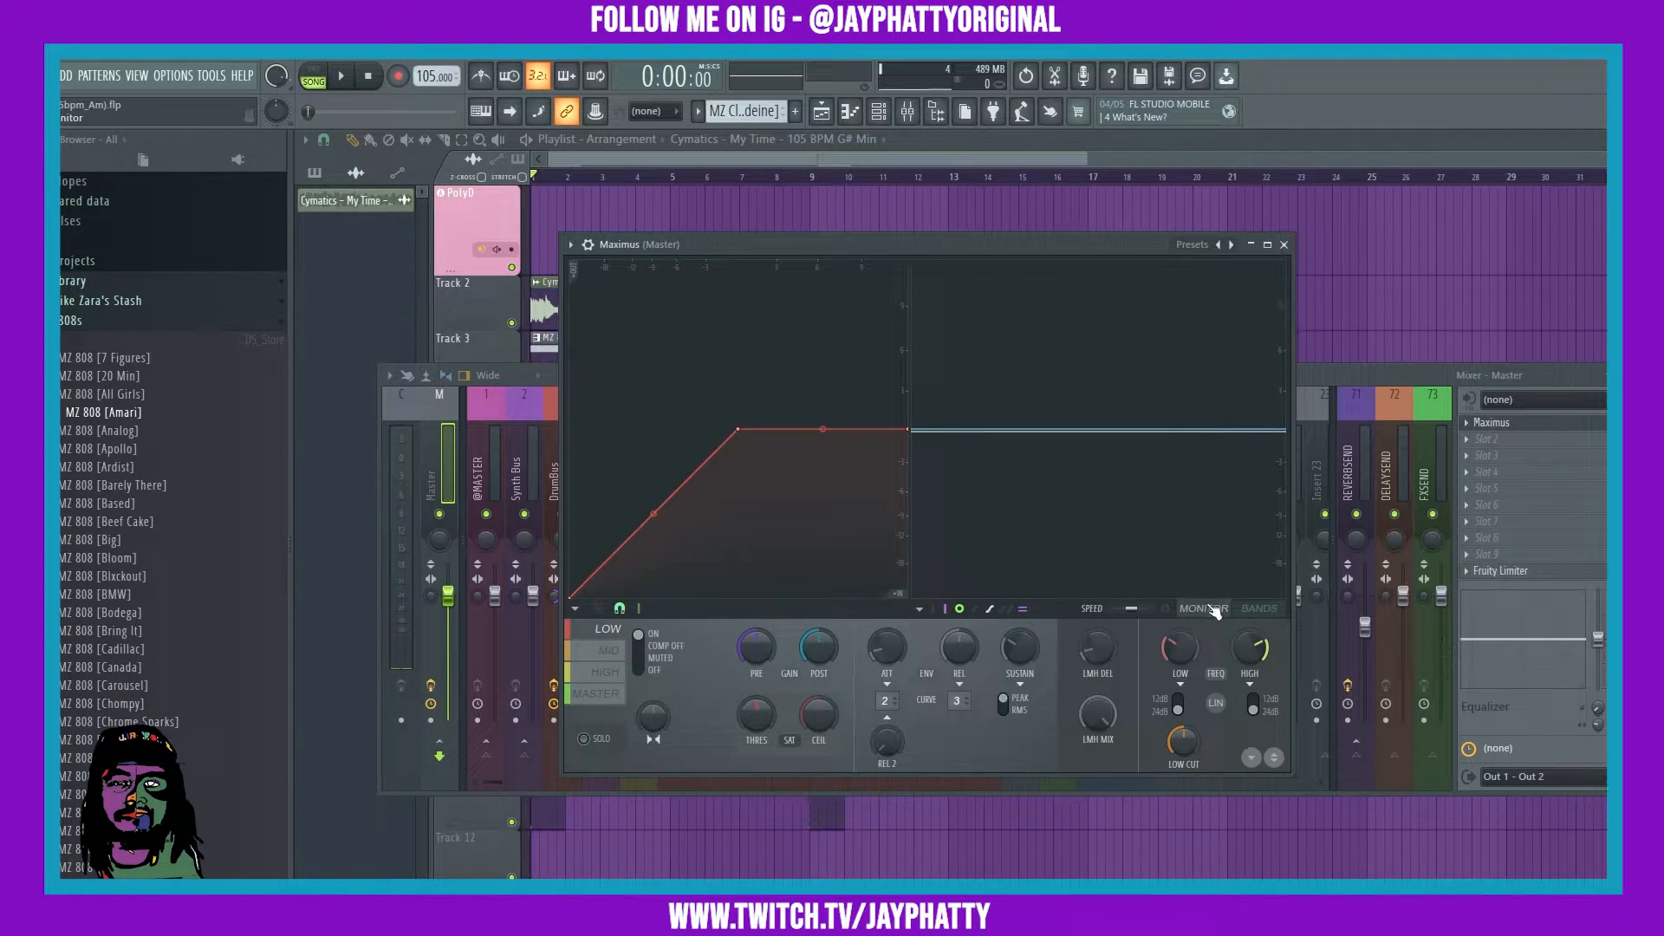
left_click(1259, 610)
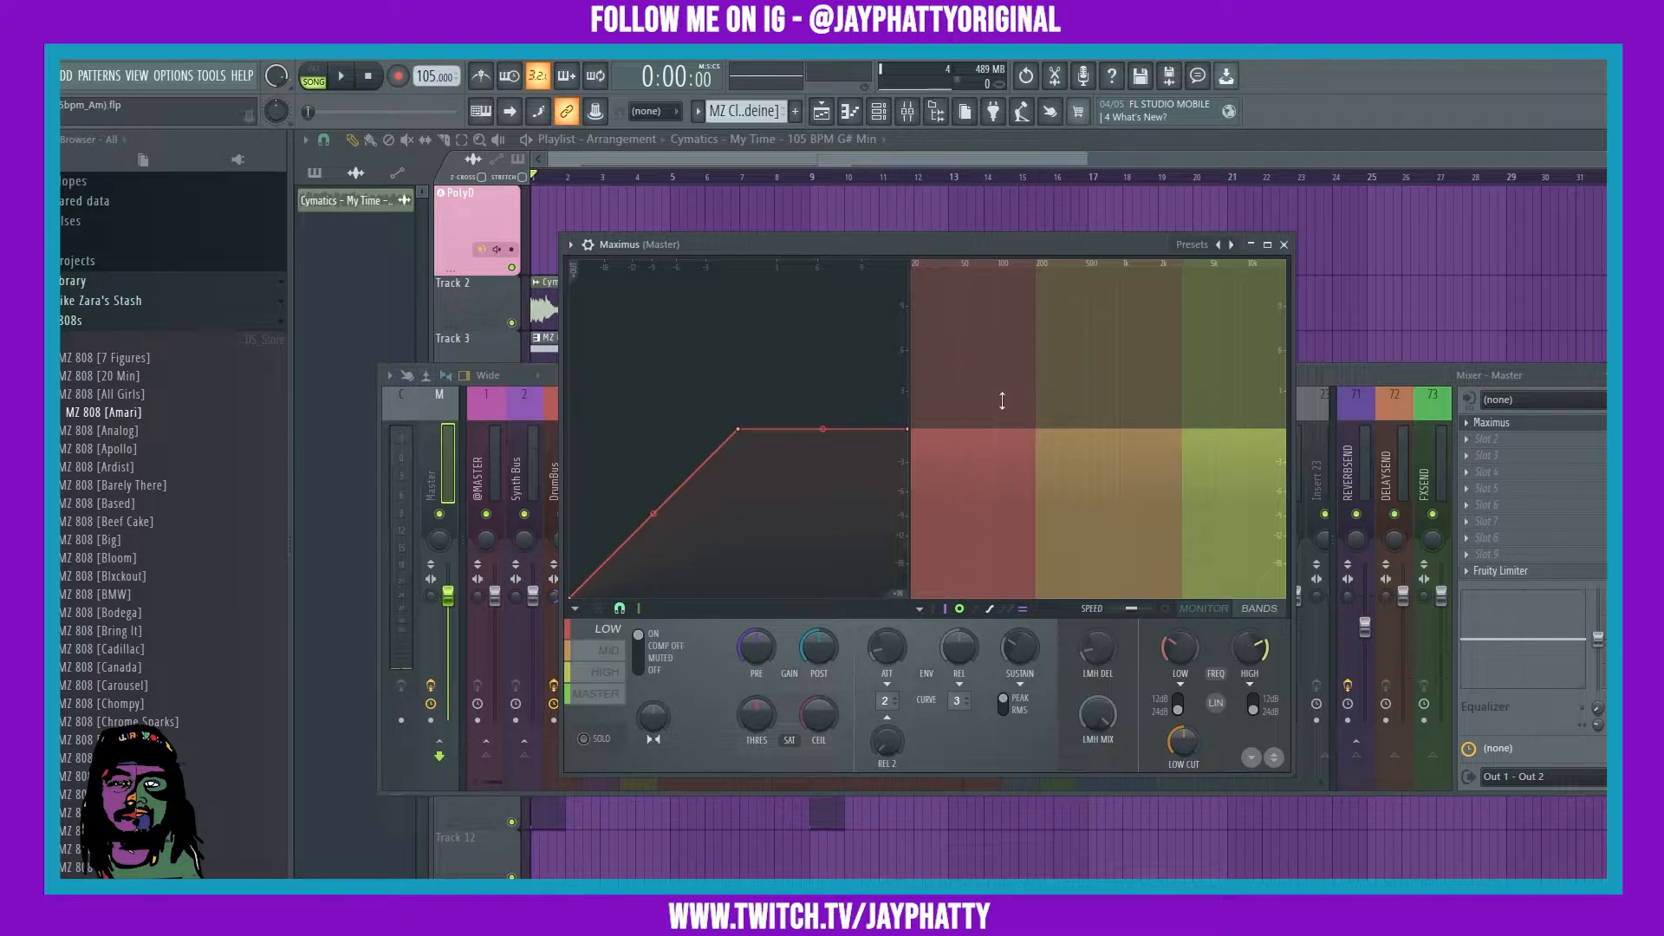
left_click(597, 694)
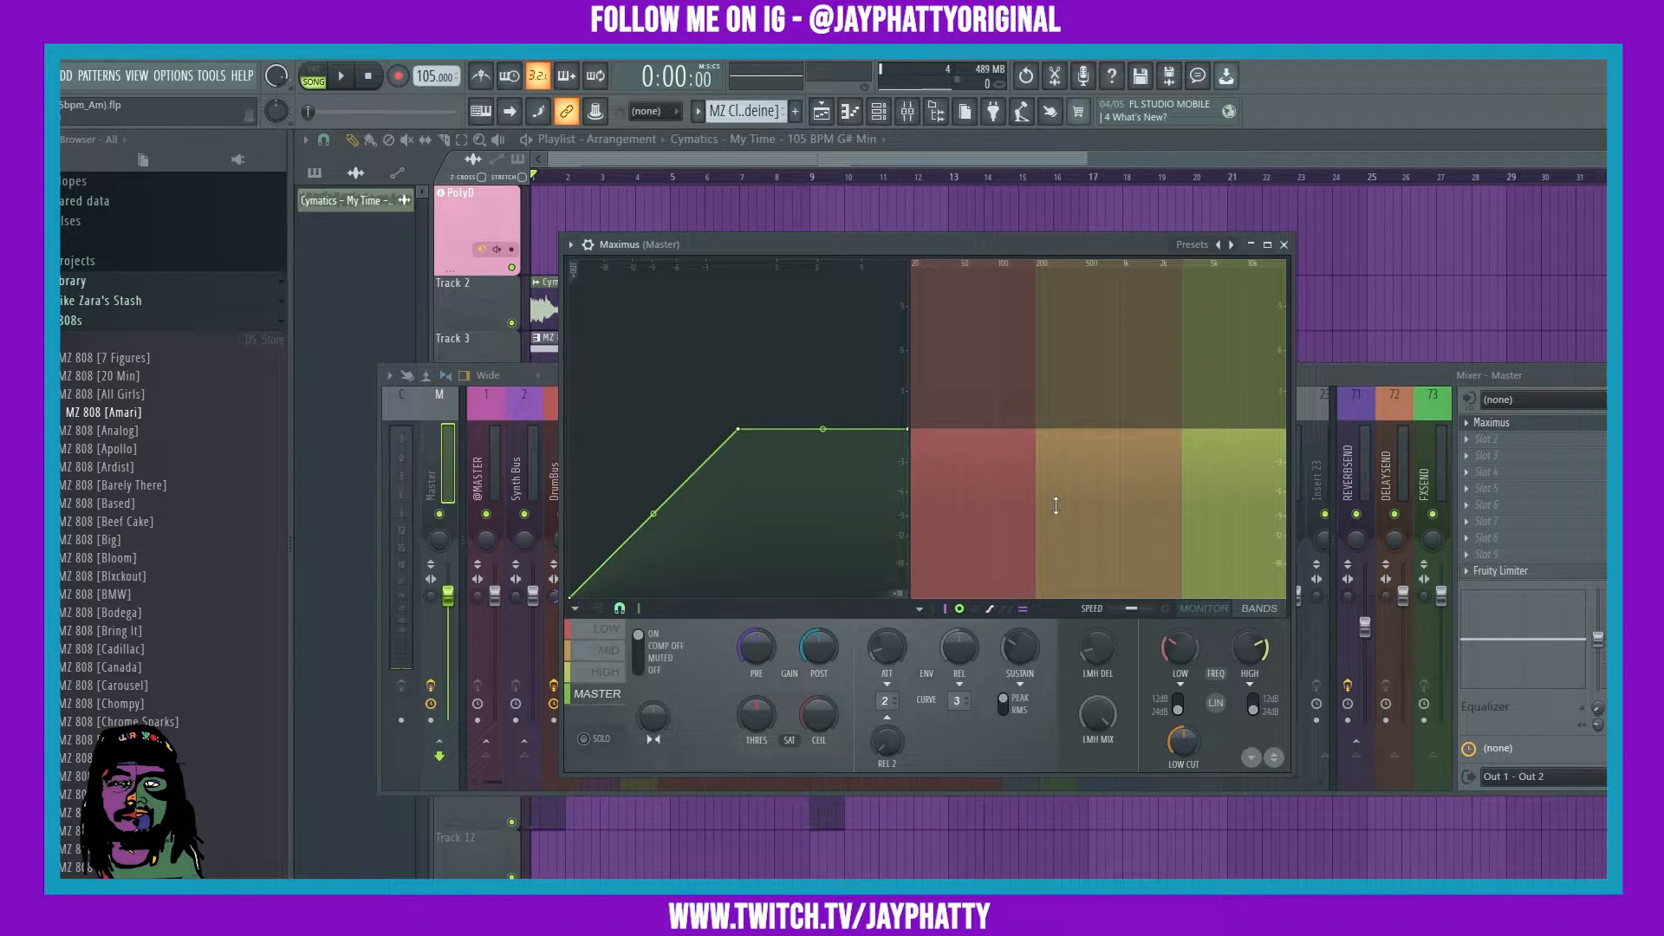
Move Maximus down one slot on the Master track and load Fruity Compressor into the first slot above it.
left_click(436, 489)
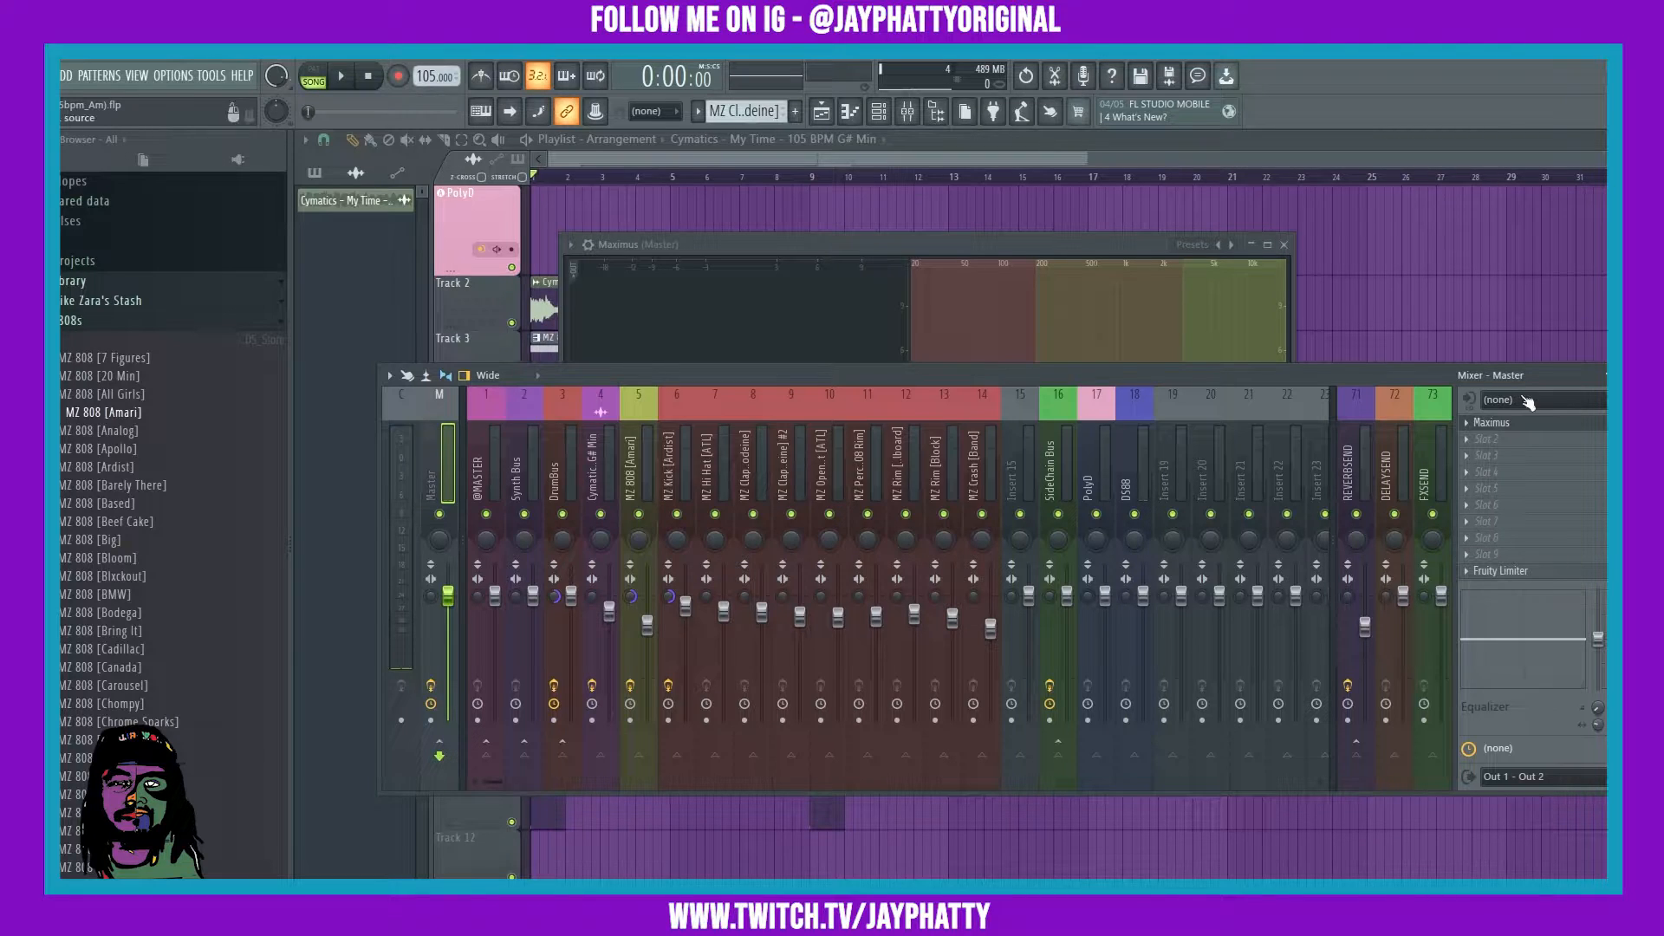
left_click(1487, 424)
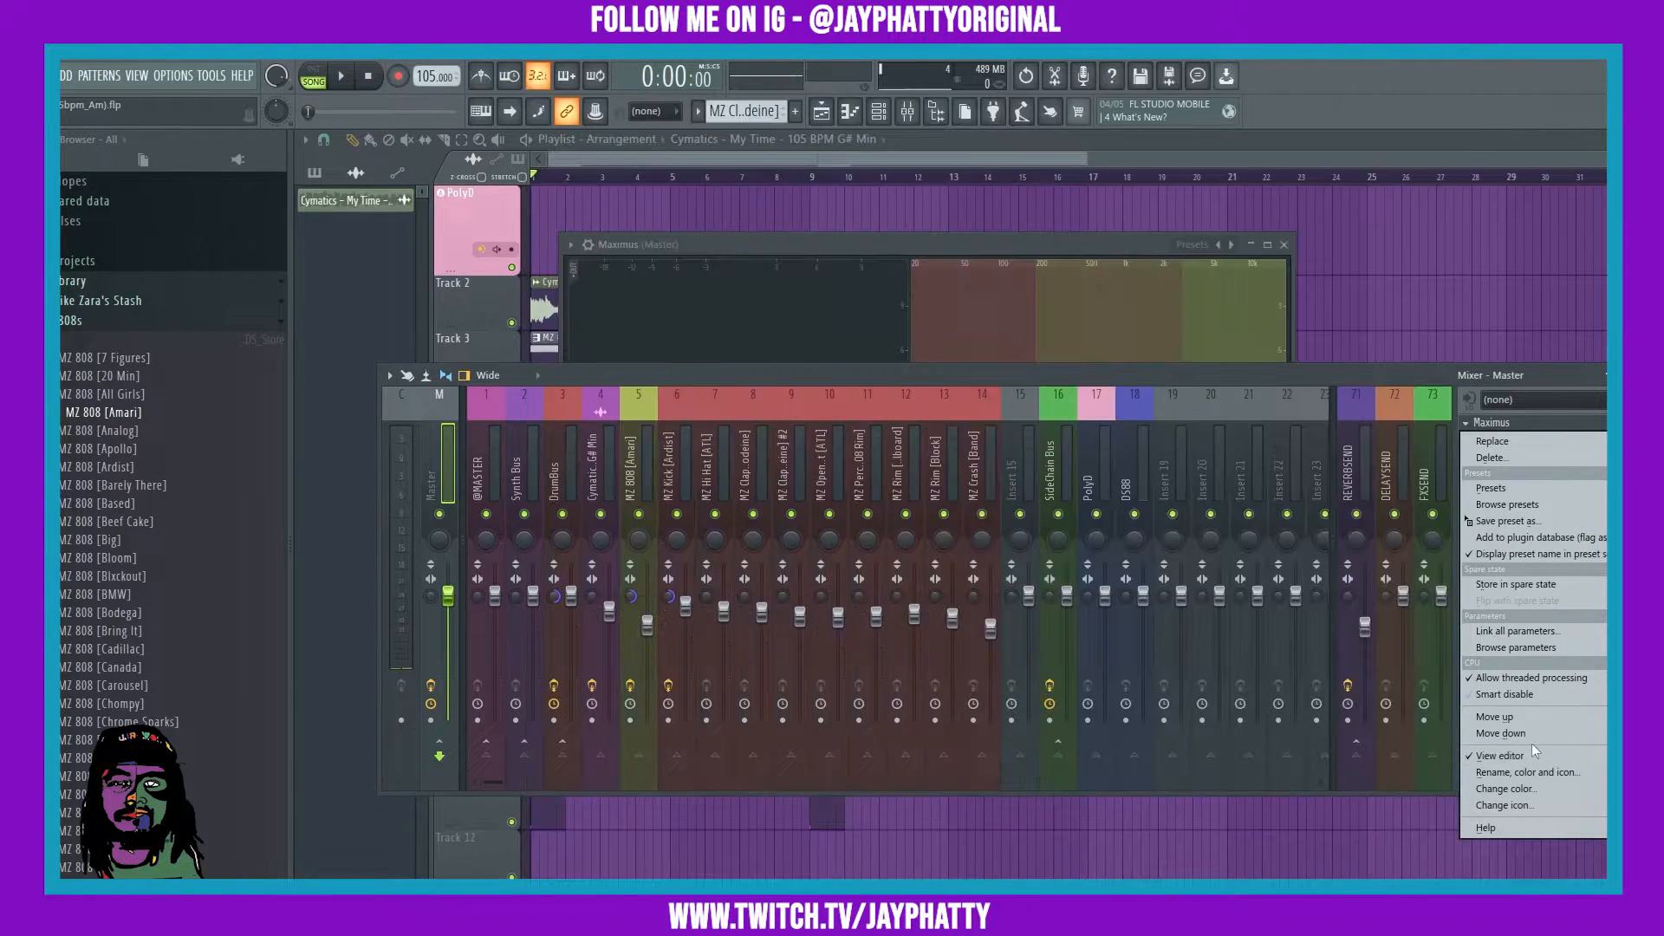
left_click(1528, 737)
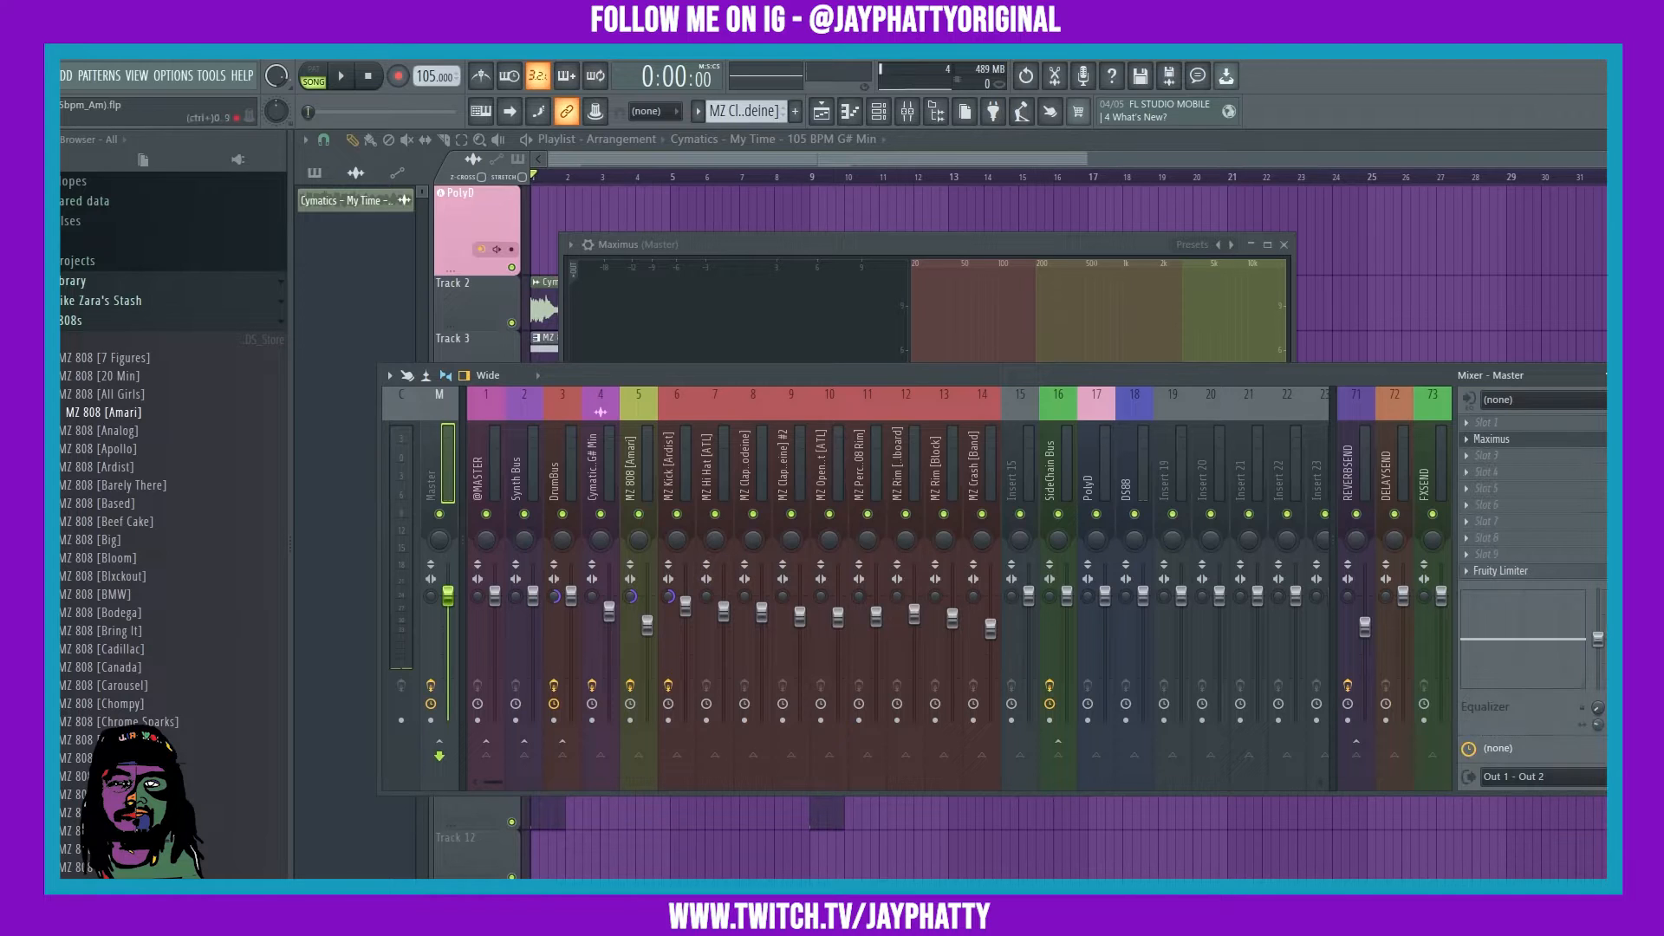
left_click(1488, 422)
mouse_move(1491, 442)
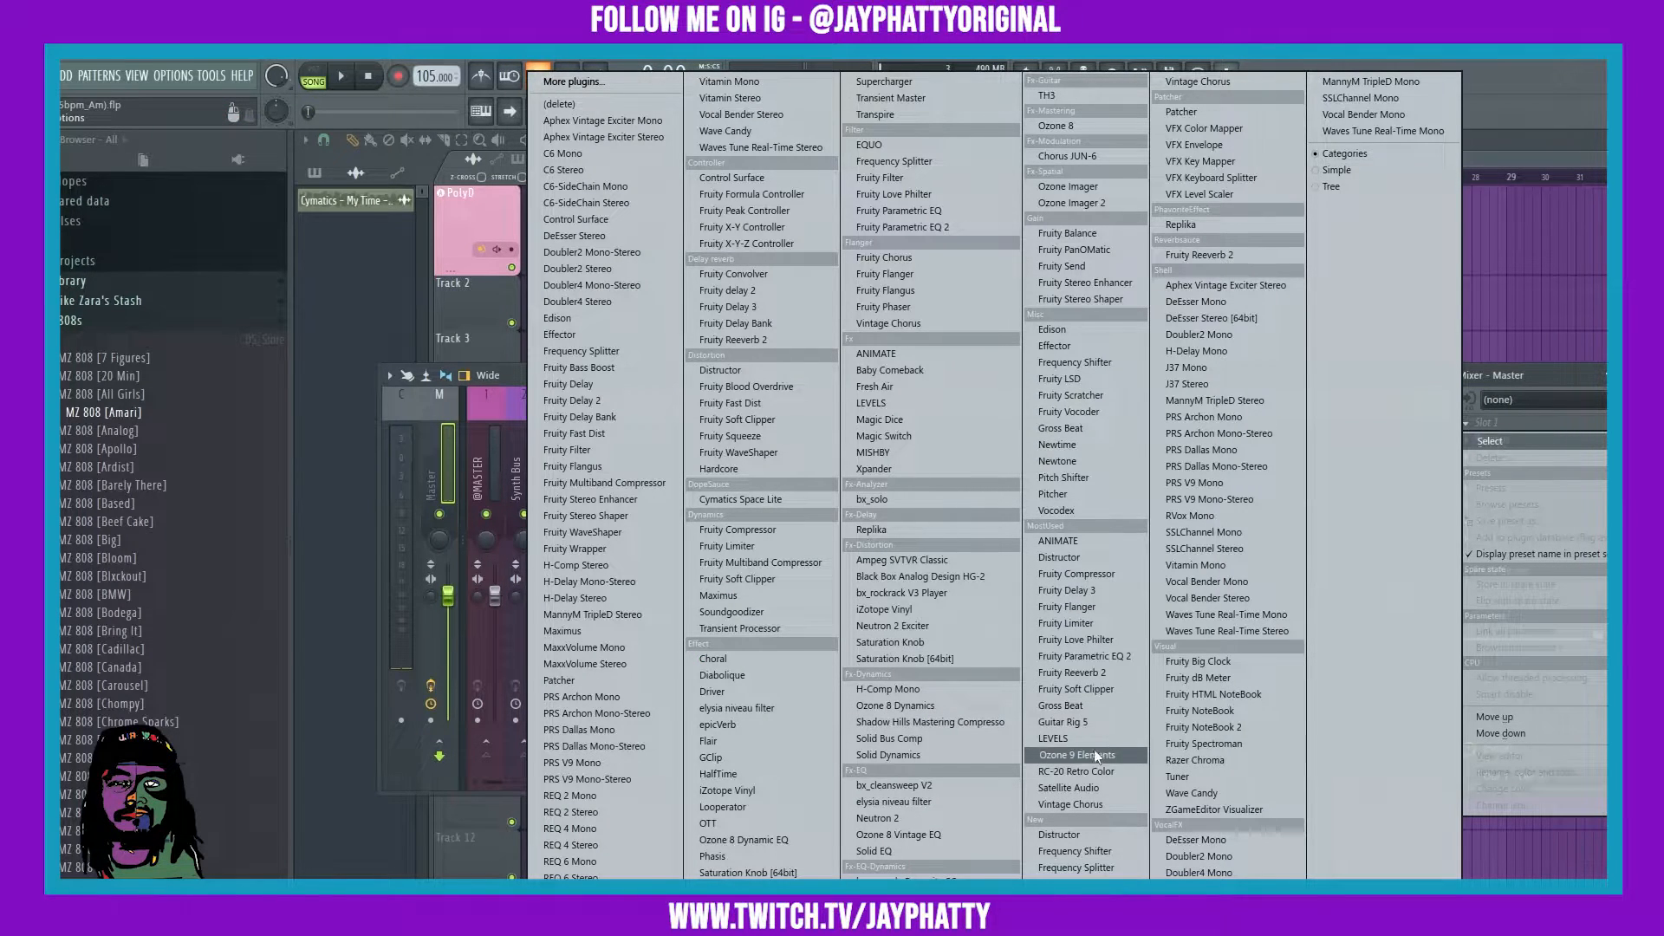
left_click(1094, 574)
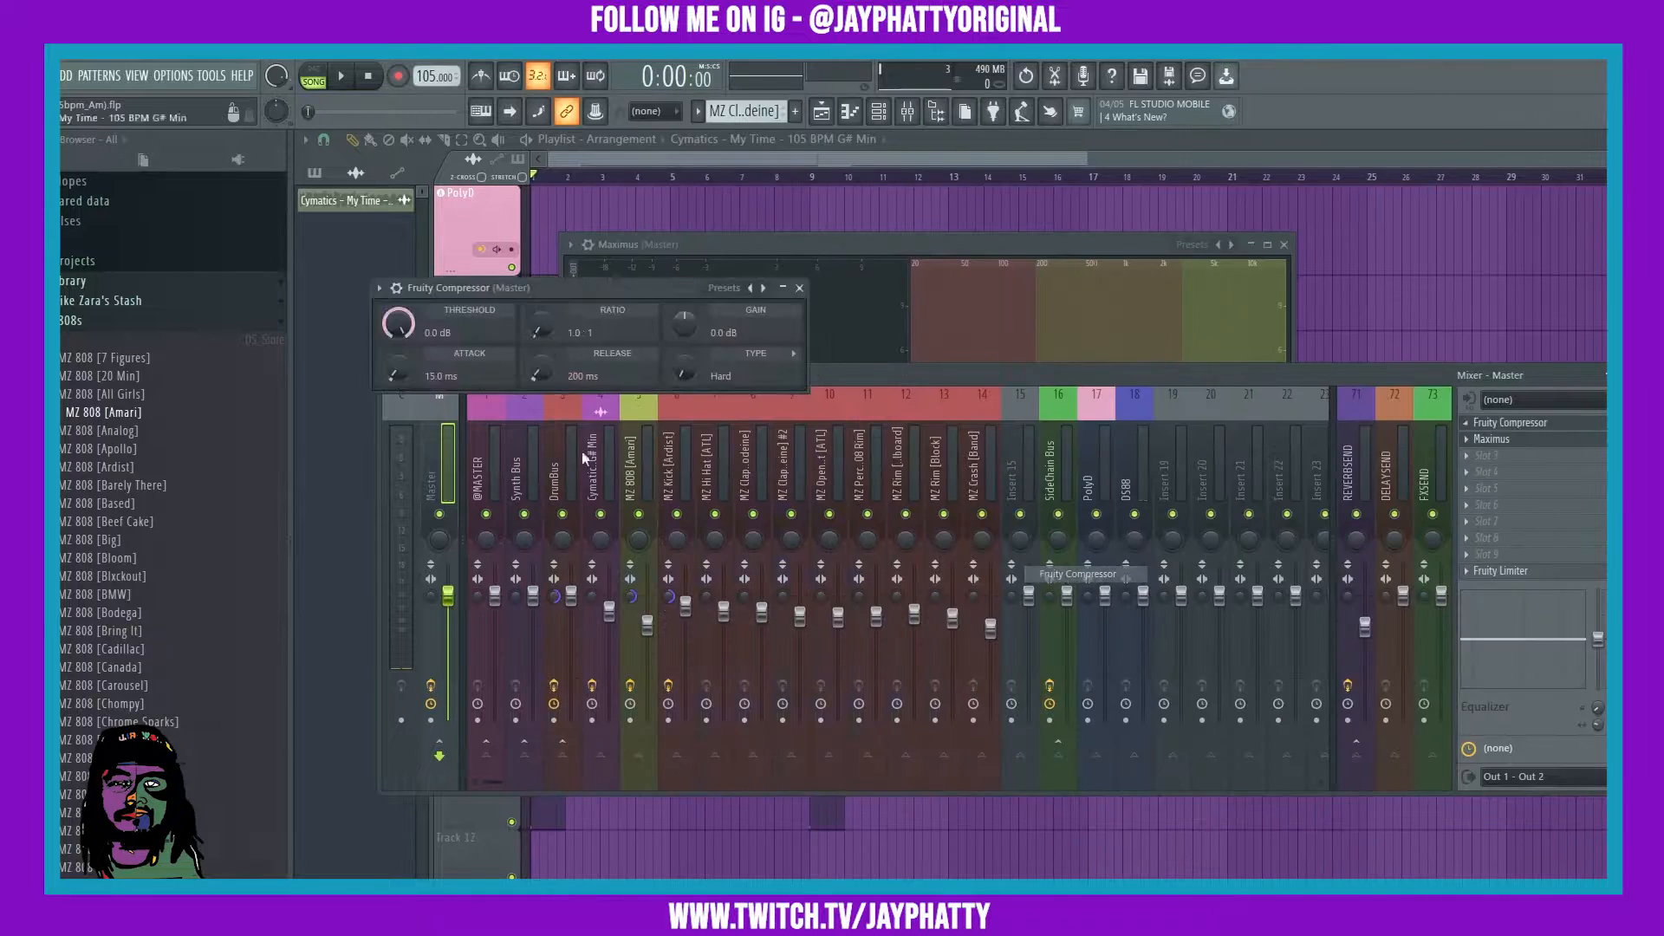
While playing the song, set the Fruity Compressor's threshold to about -13.1 dB and its ratio to about 4.4:1.
left_click_drag(693, 311, 866, 400)
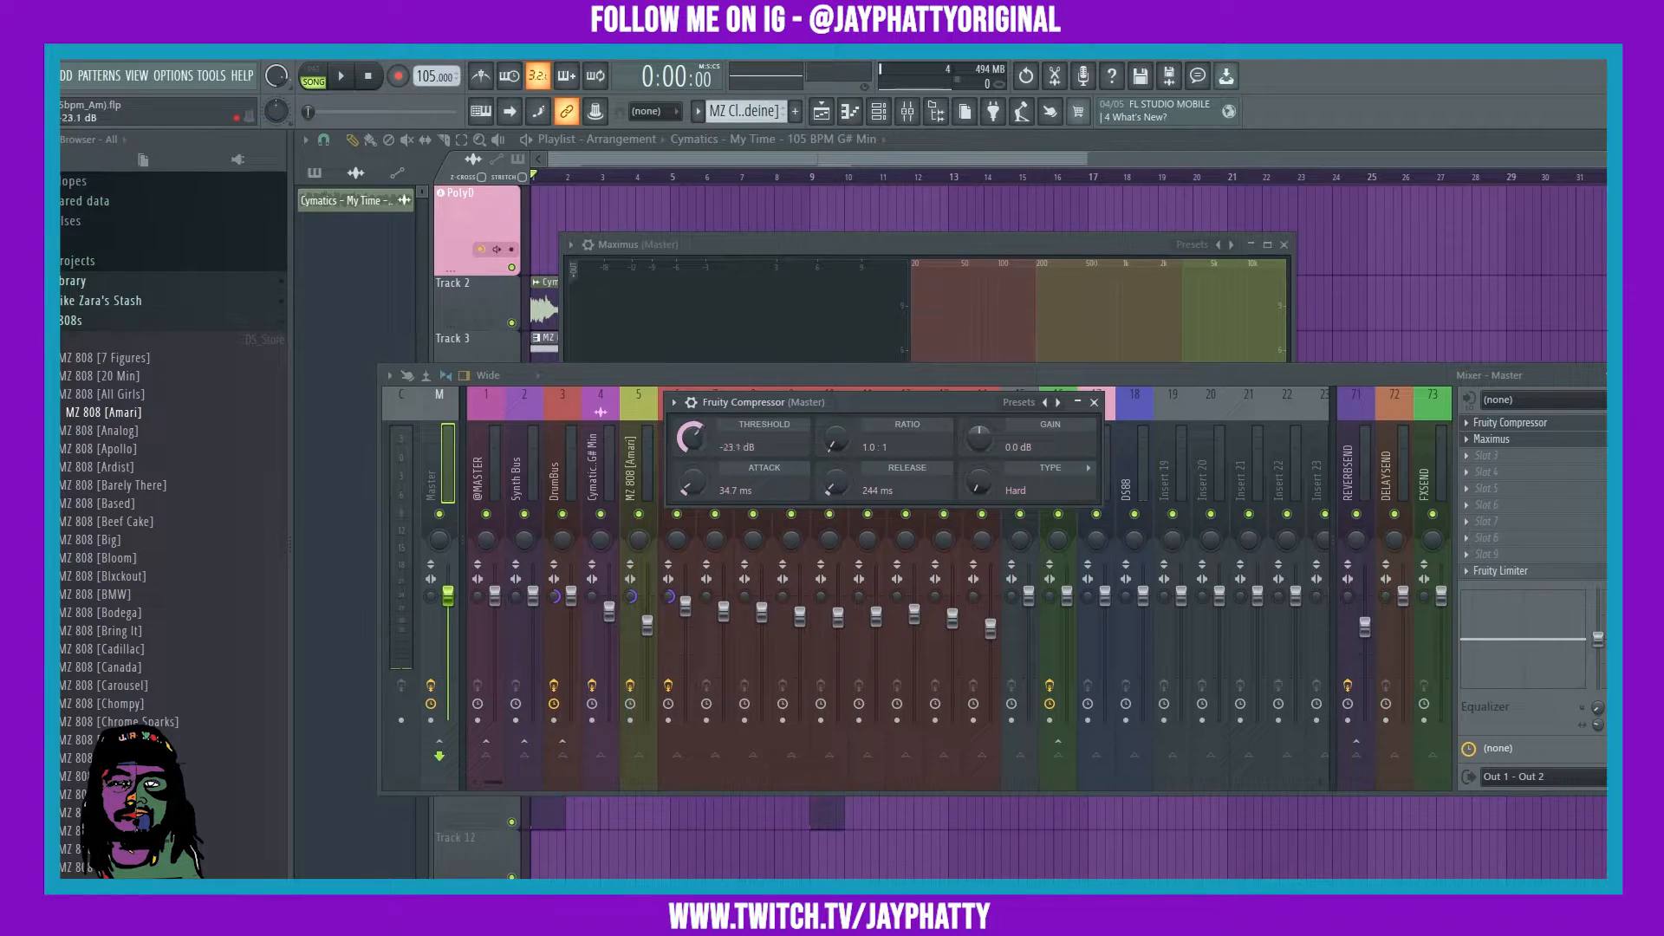
key("space")
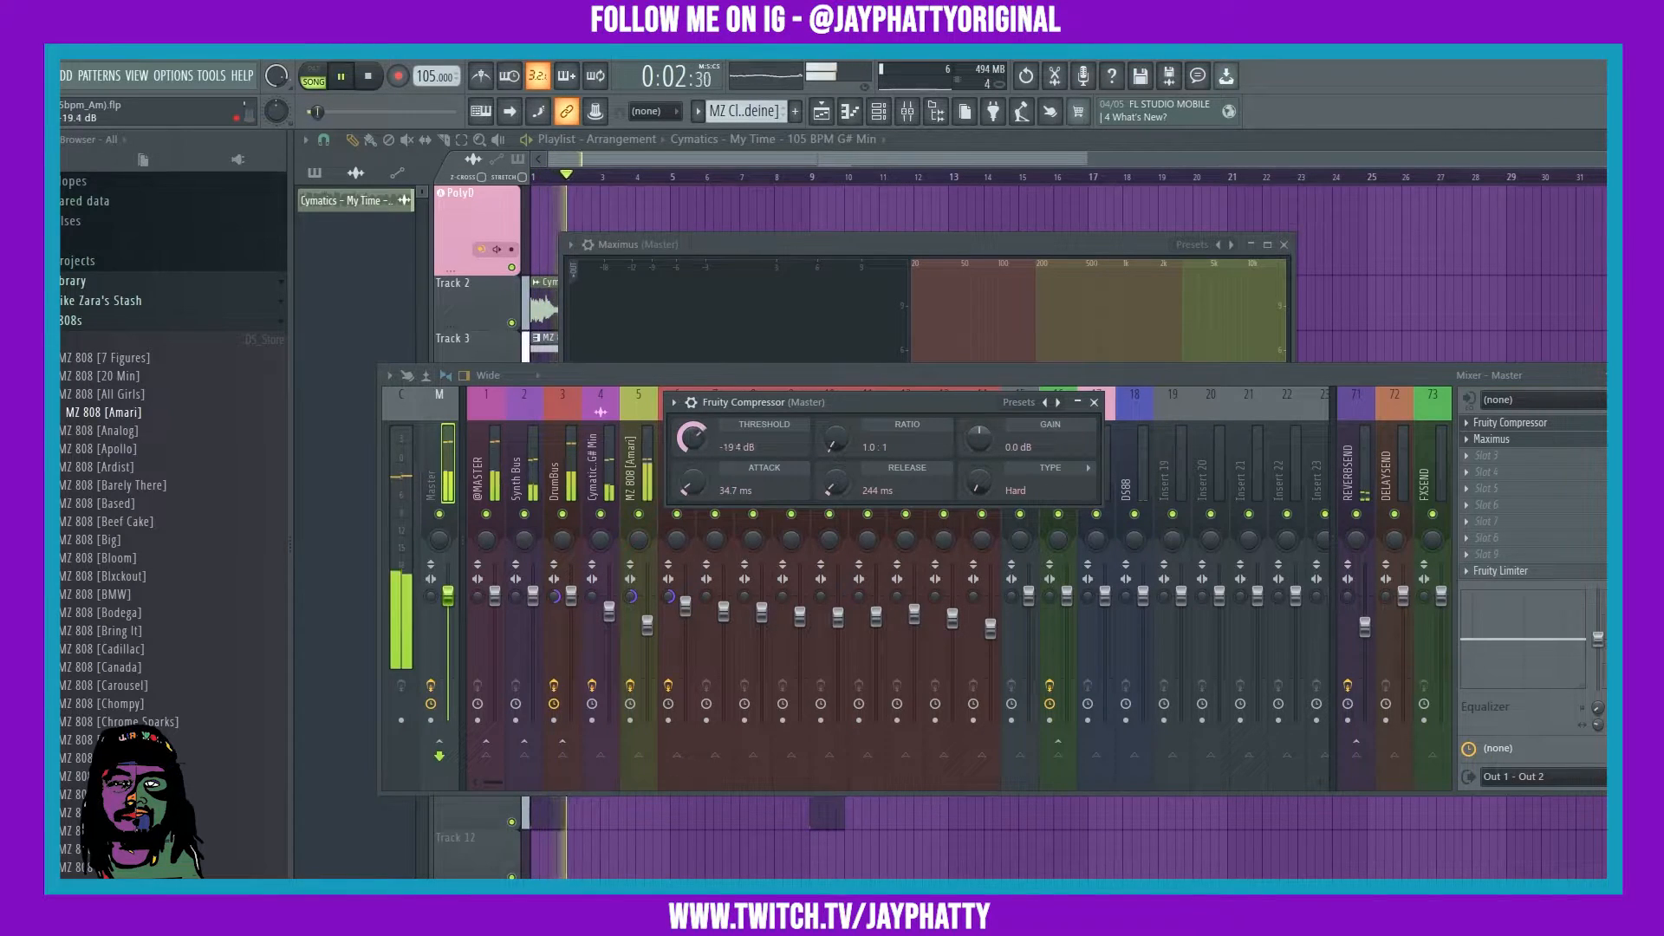
left_click_drag(836, 439, 836, 417)
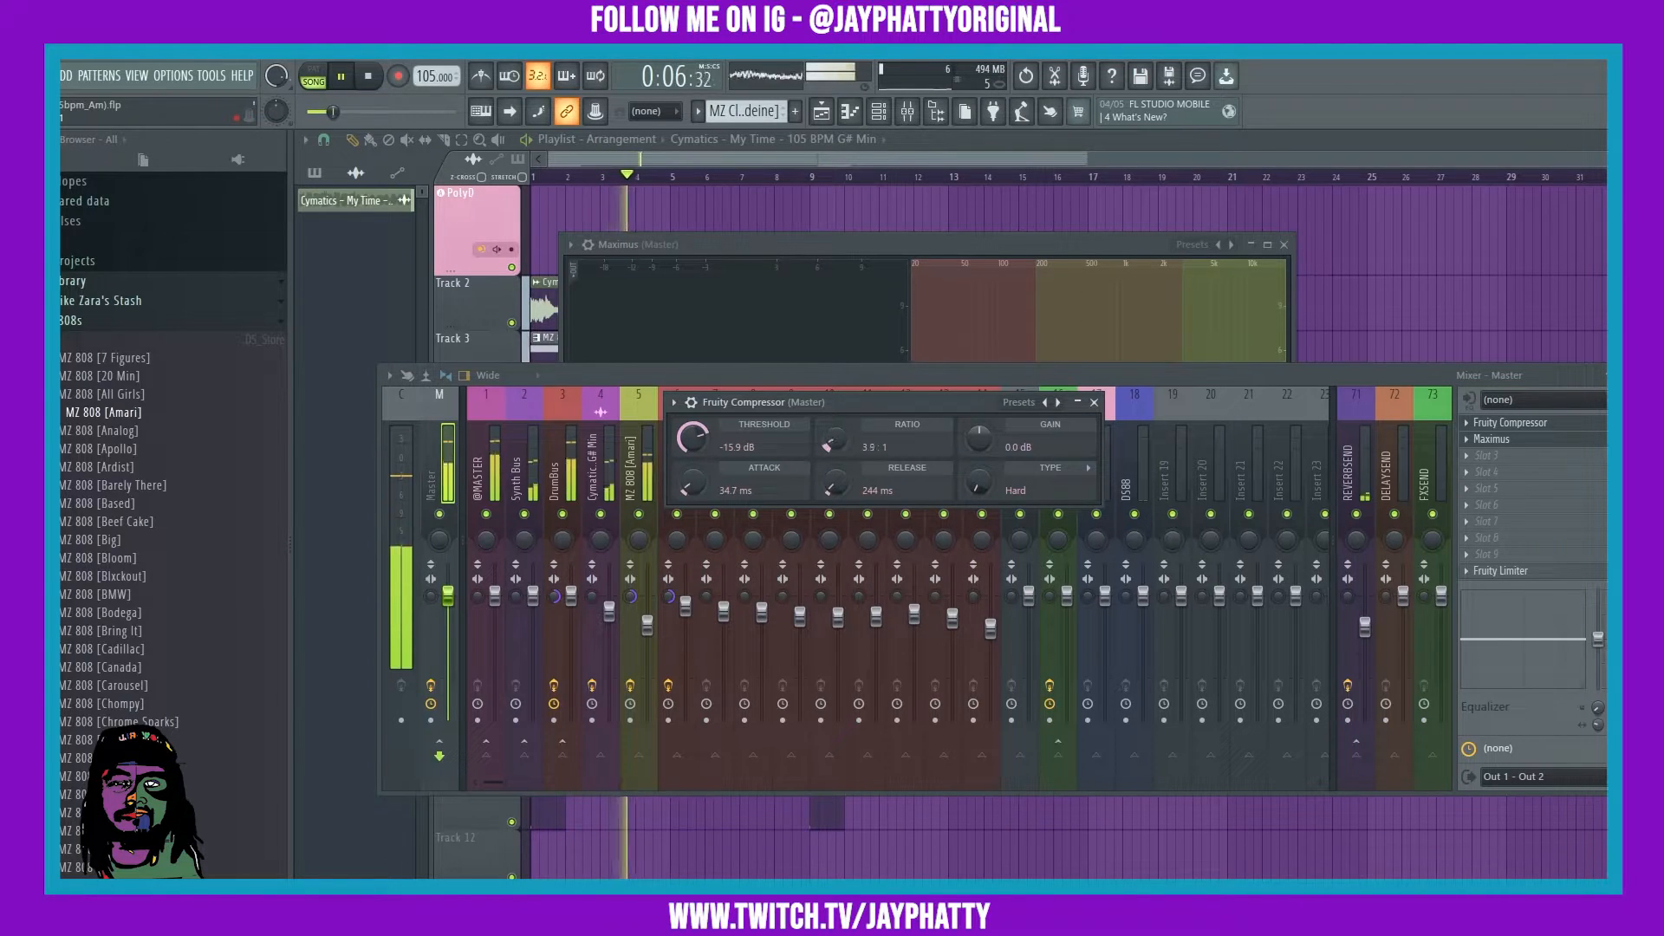
left_click_drag(692, 437, 693, 431)
key("space")
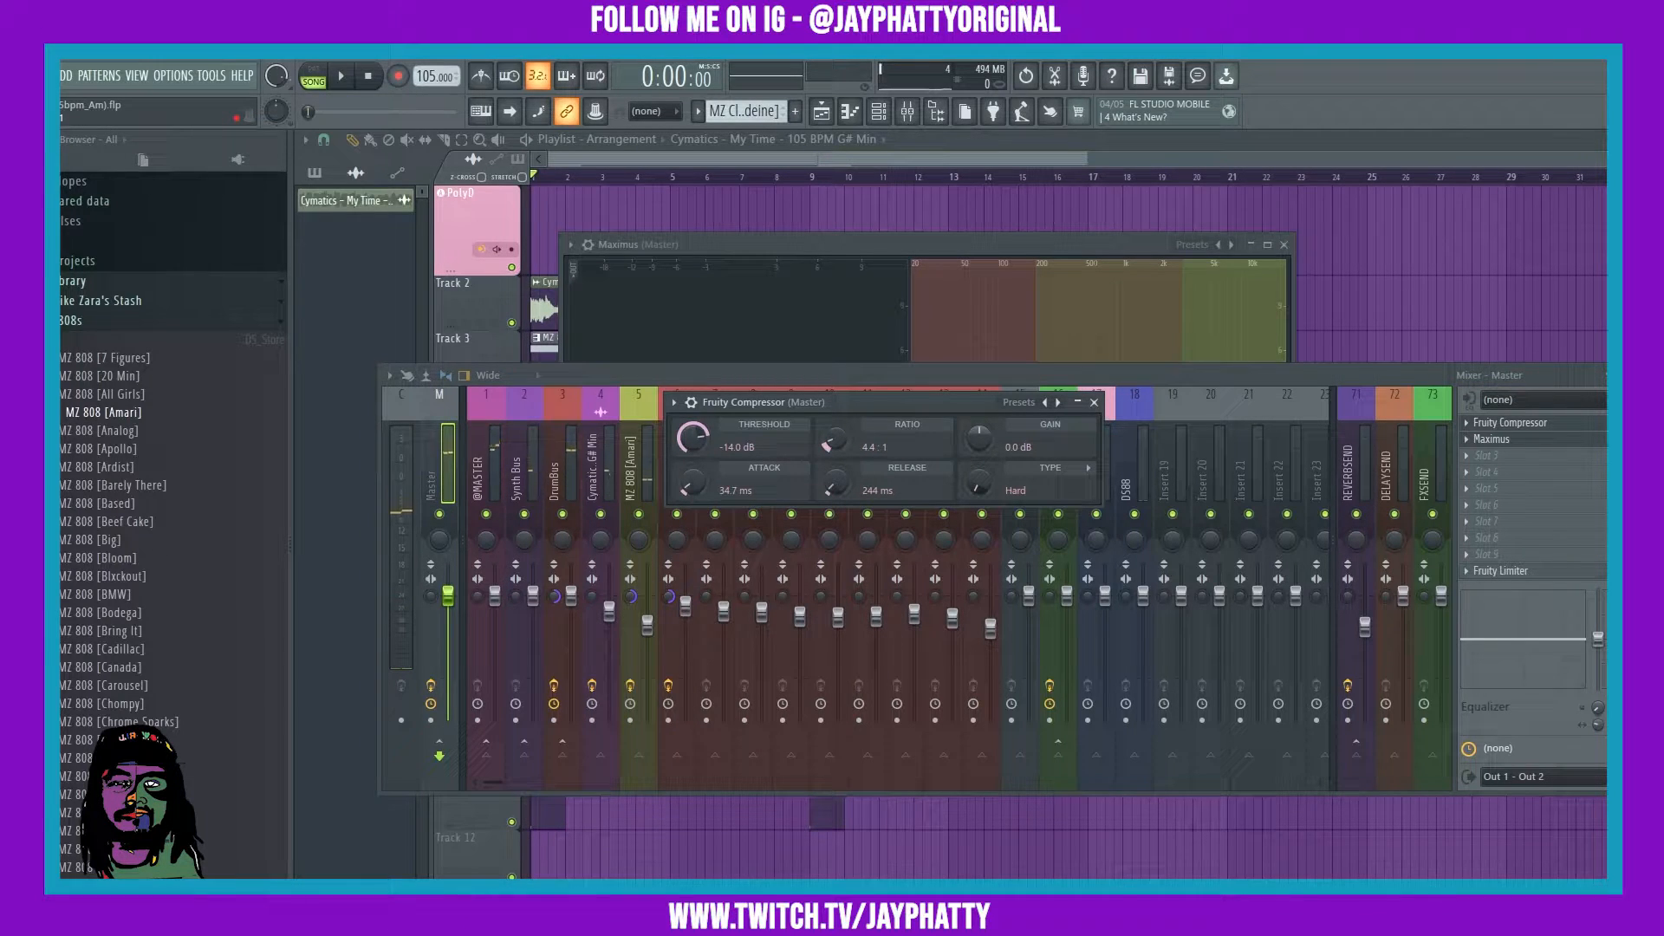
key("space")
left_click_drag(693, 430, 693, 429)
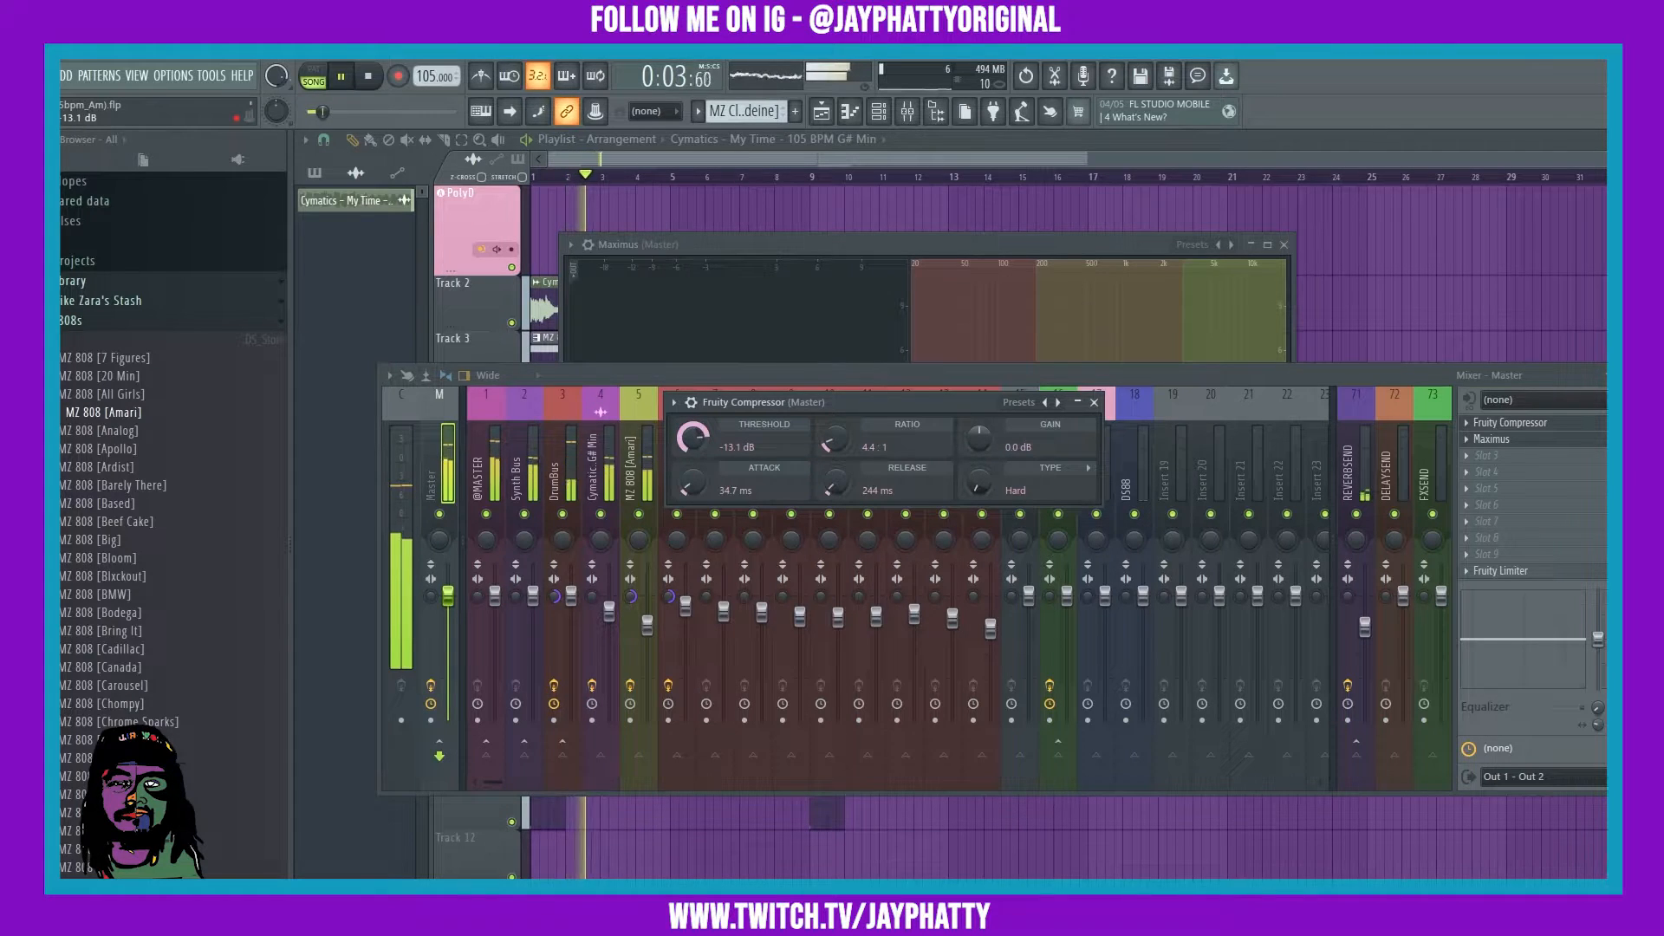
key("space")
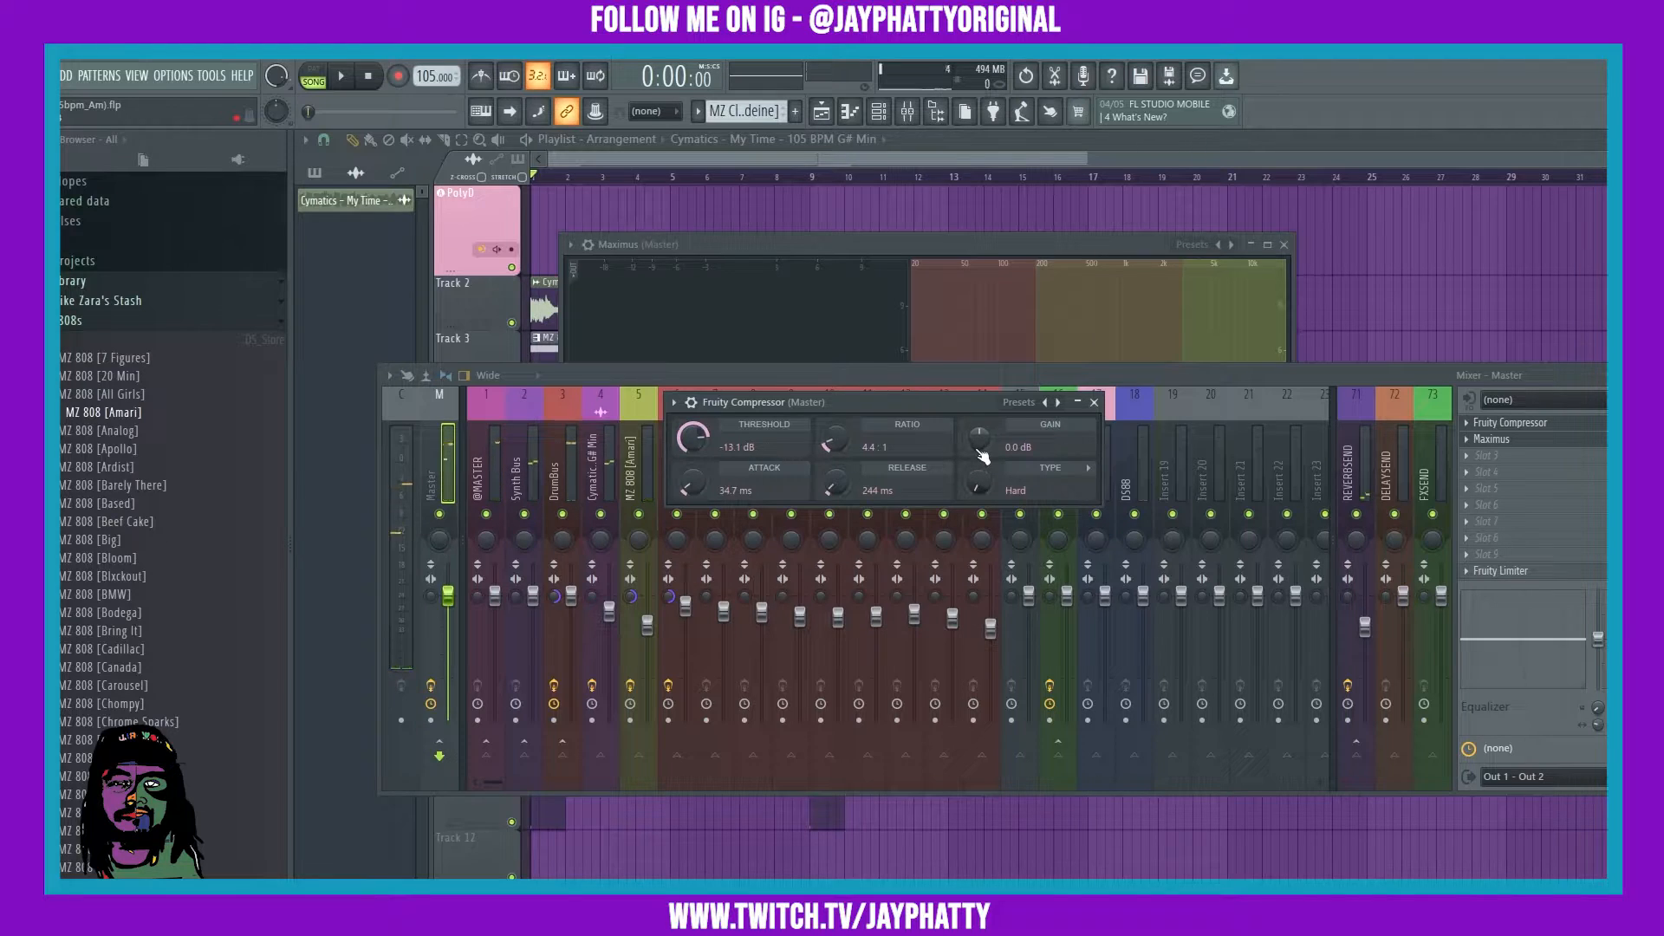
Raise the Fruity Compressor's gain to about 1.6 dB during playback and close the plugin after listening.
key("space")
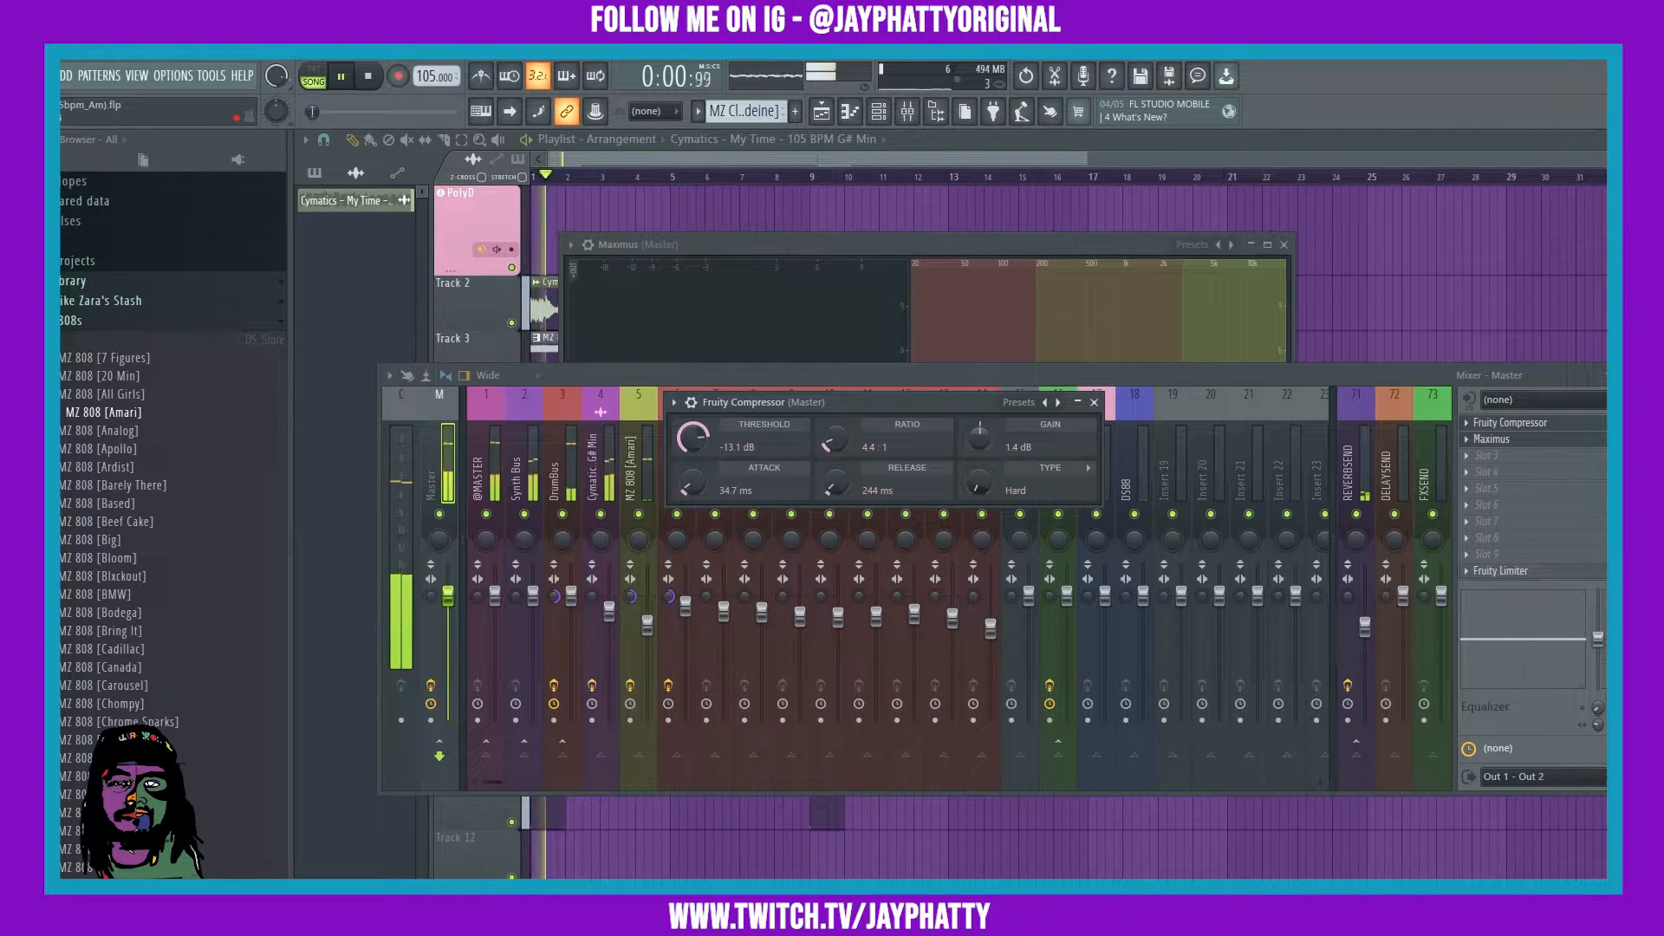
left_click_drag(988, 451, 988, 446)
left_click_drag(701, 445, 701, 446)
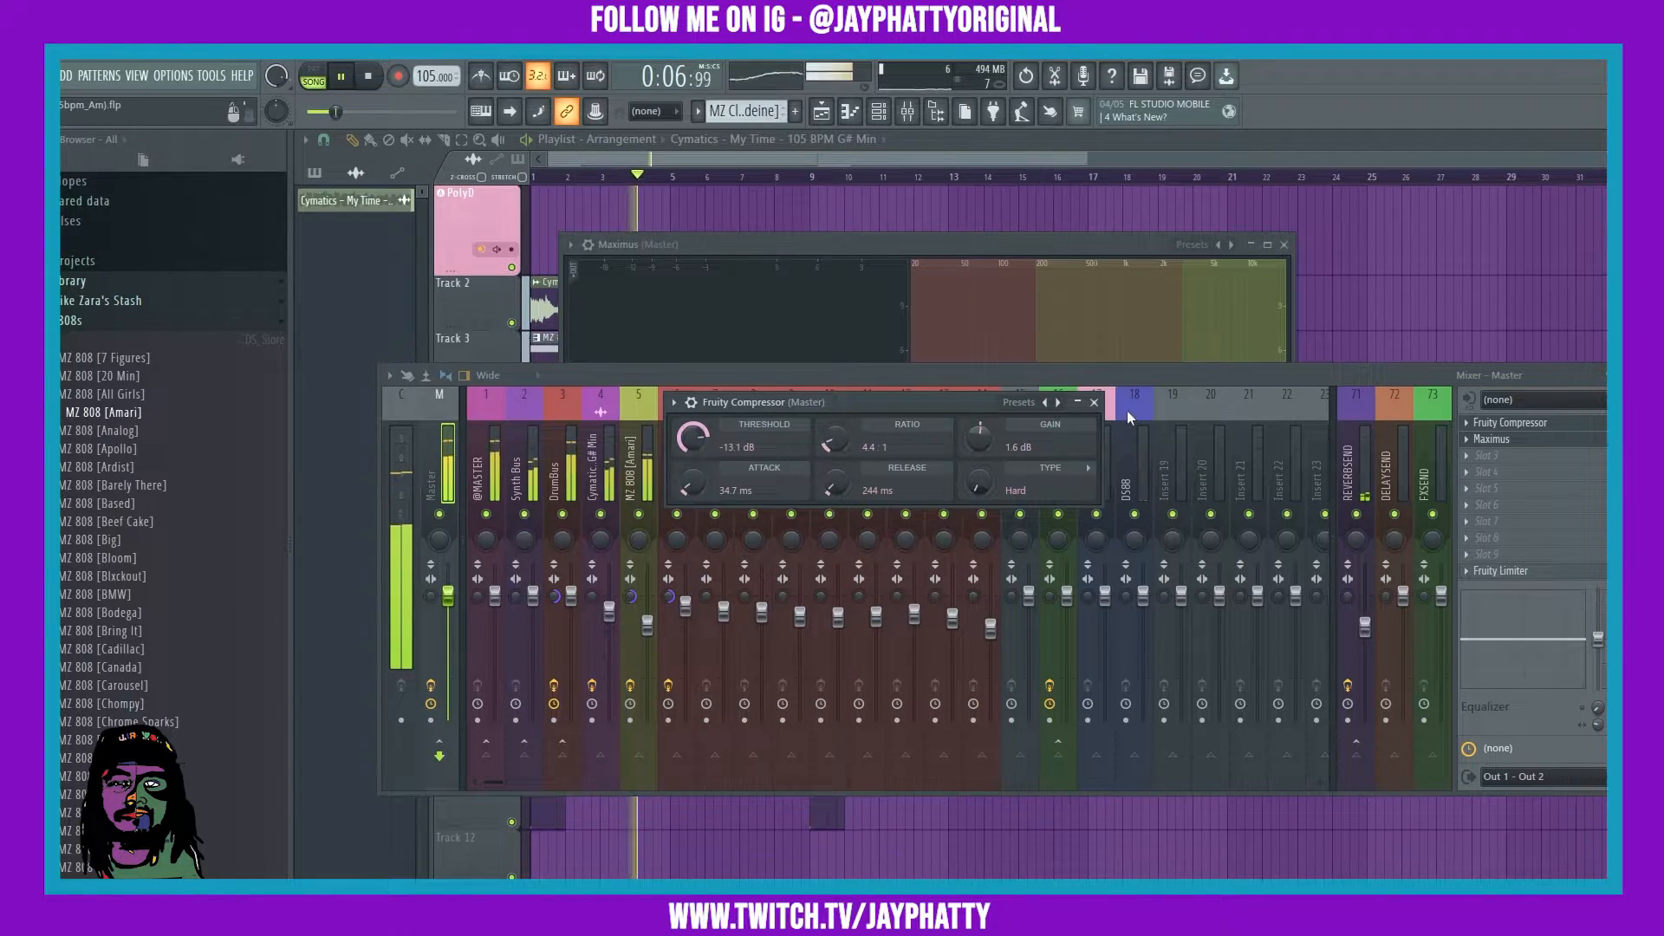
left_click(1093, 403)
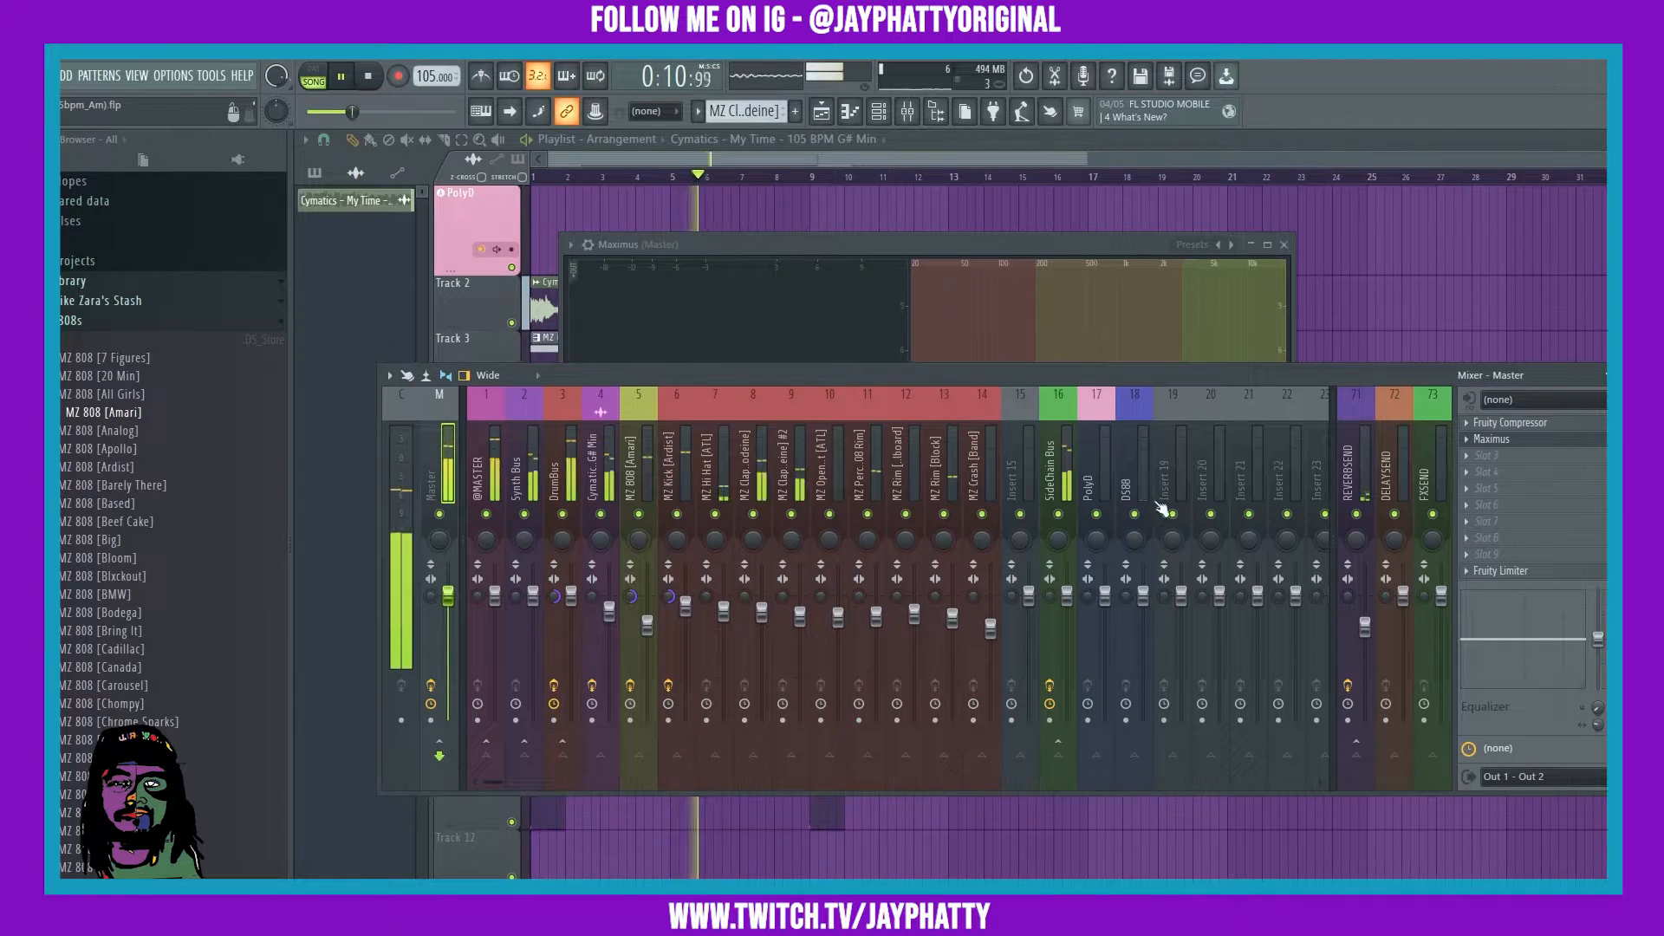
key("space")
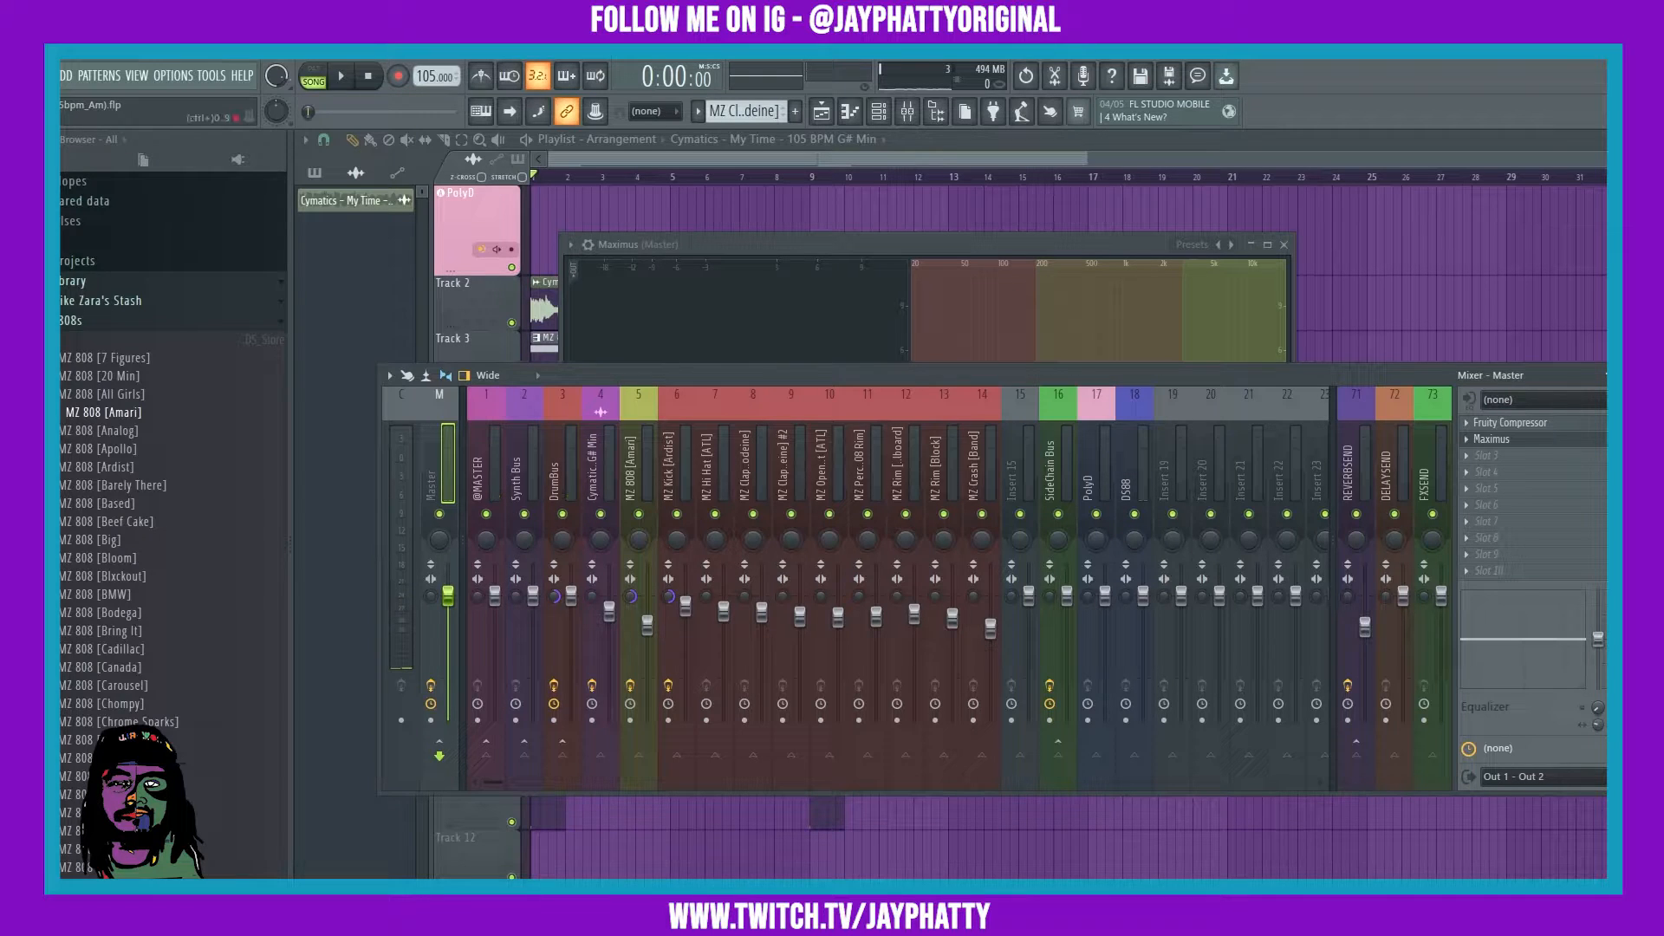
Open Maximus from the Master track and raise the low band's pre gain to about 1.86 dB during playback.
left_click(1576, 440)
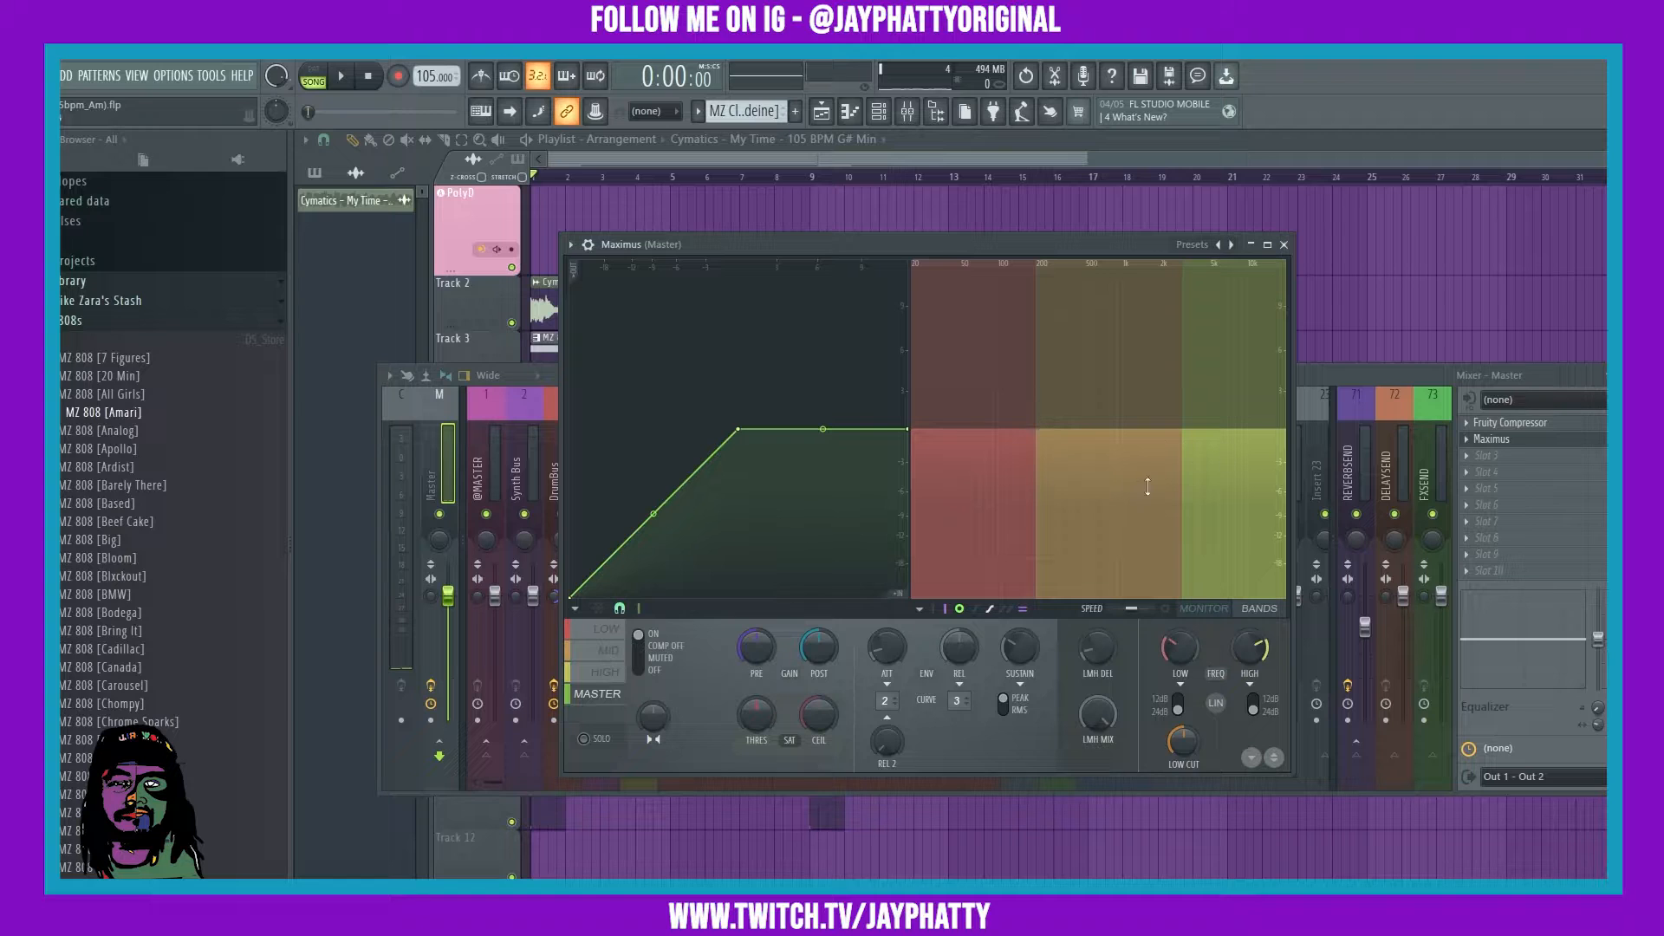
key("space")
left_click_drag(978, 450, 978, 379)
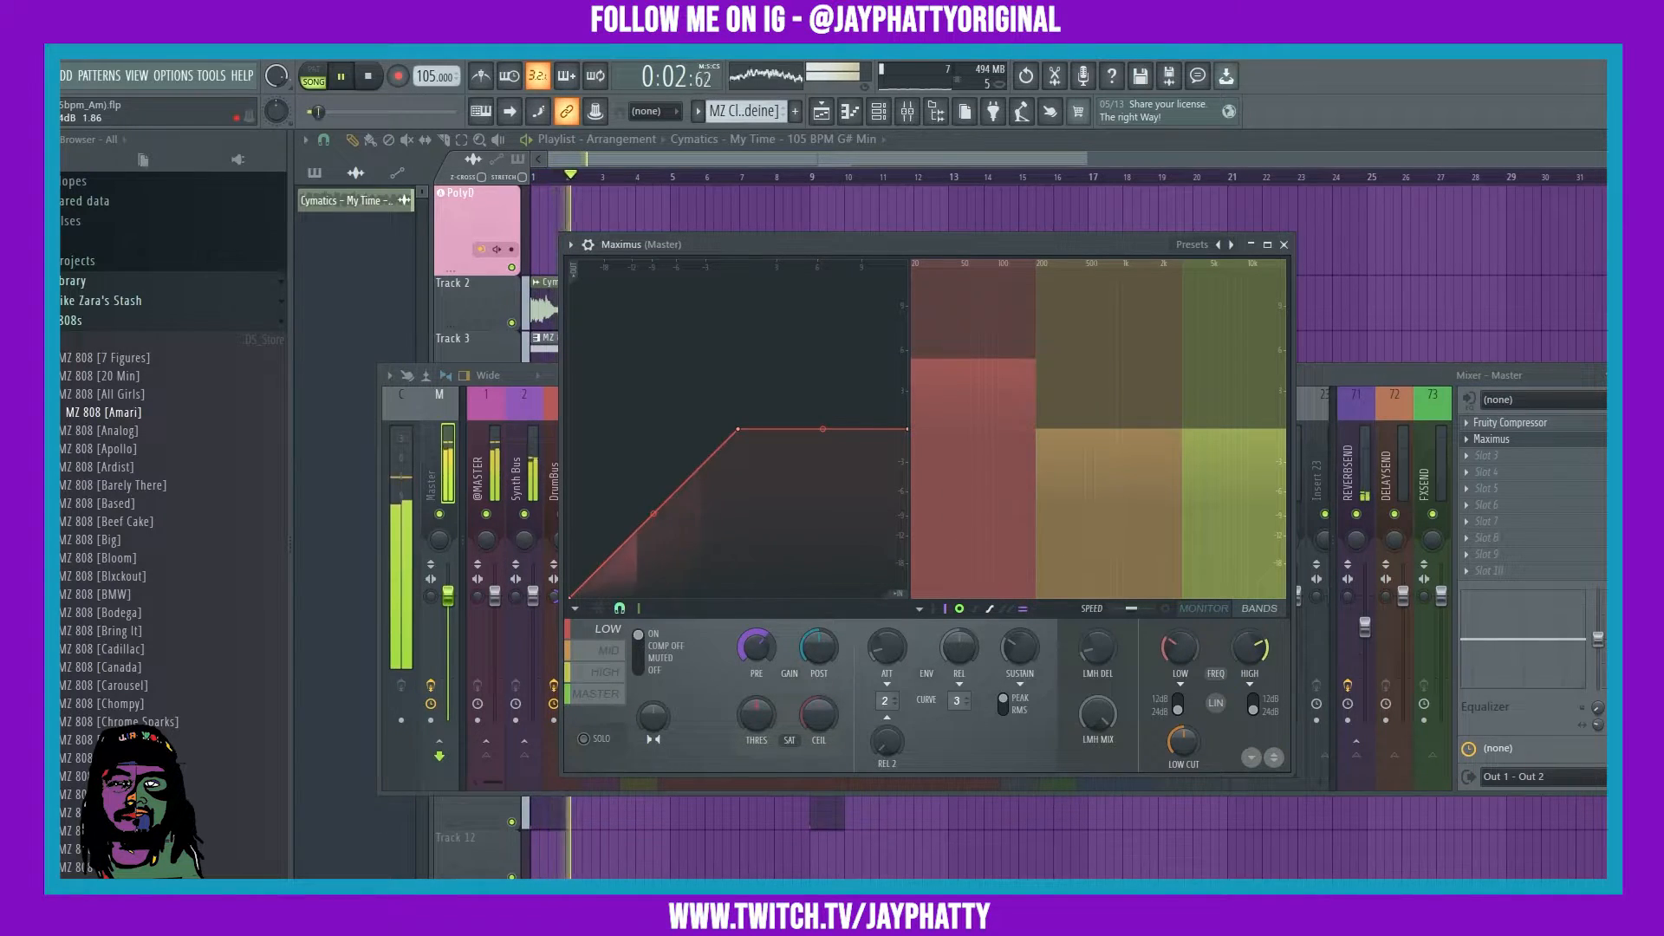
Stop playback and narrow the mid band at both crossover points, slightly raising the low and high bands' gain.
left_click_drag(1036, 267, 1036, 267)
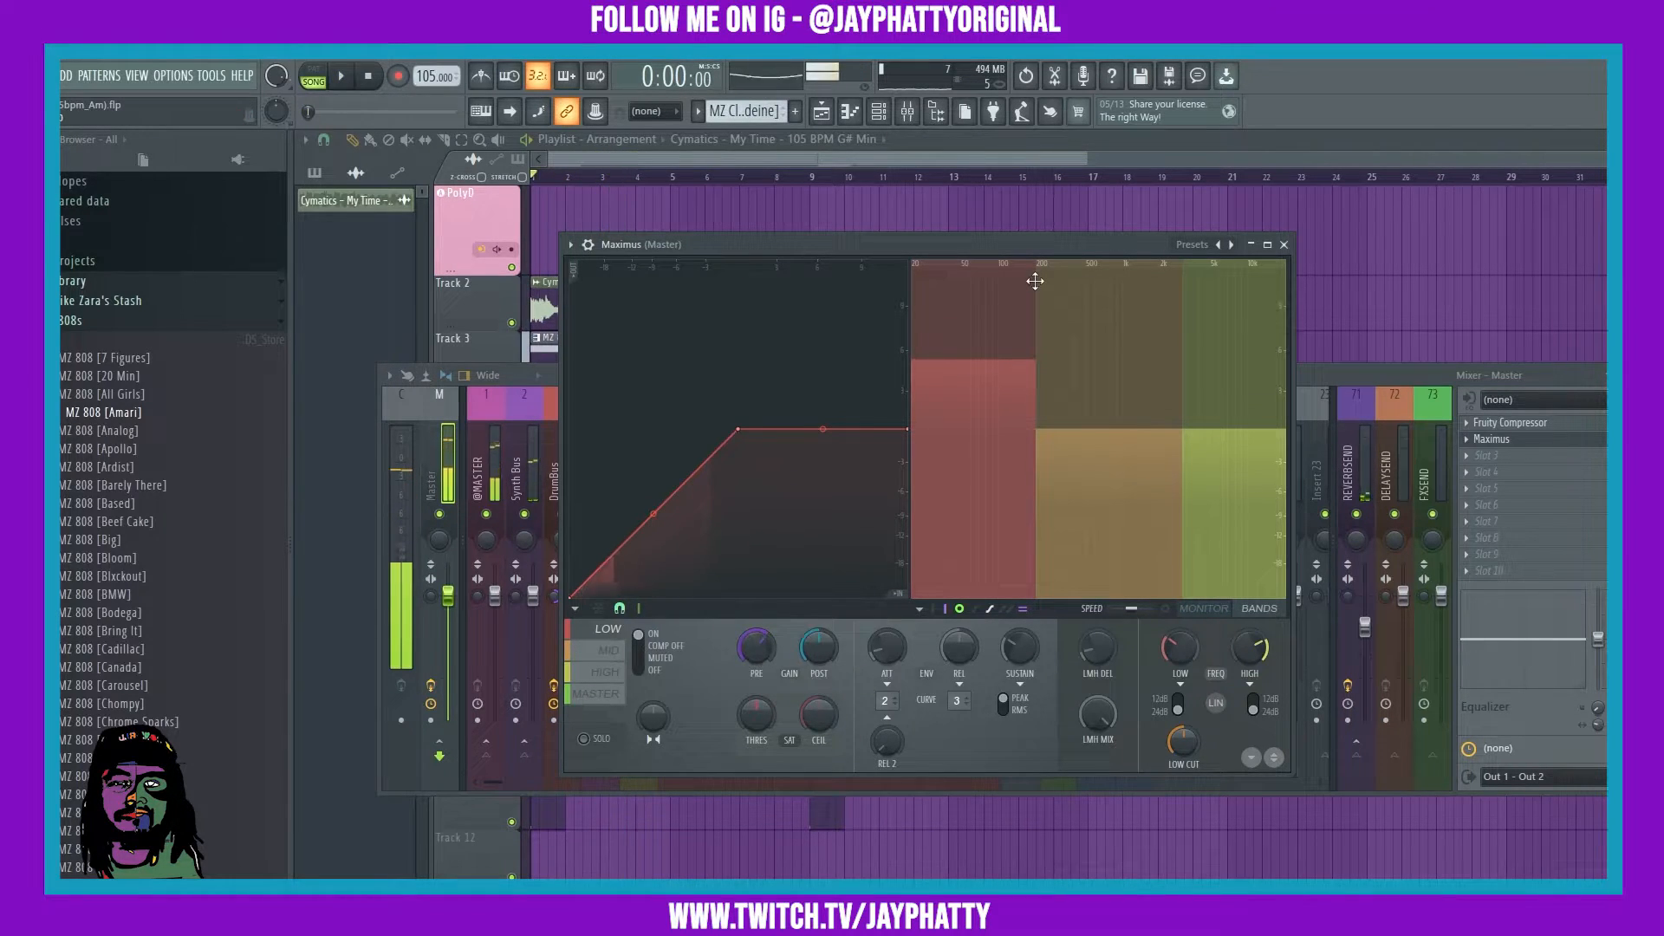
key("space")
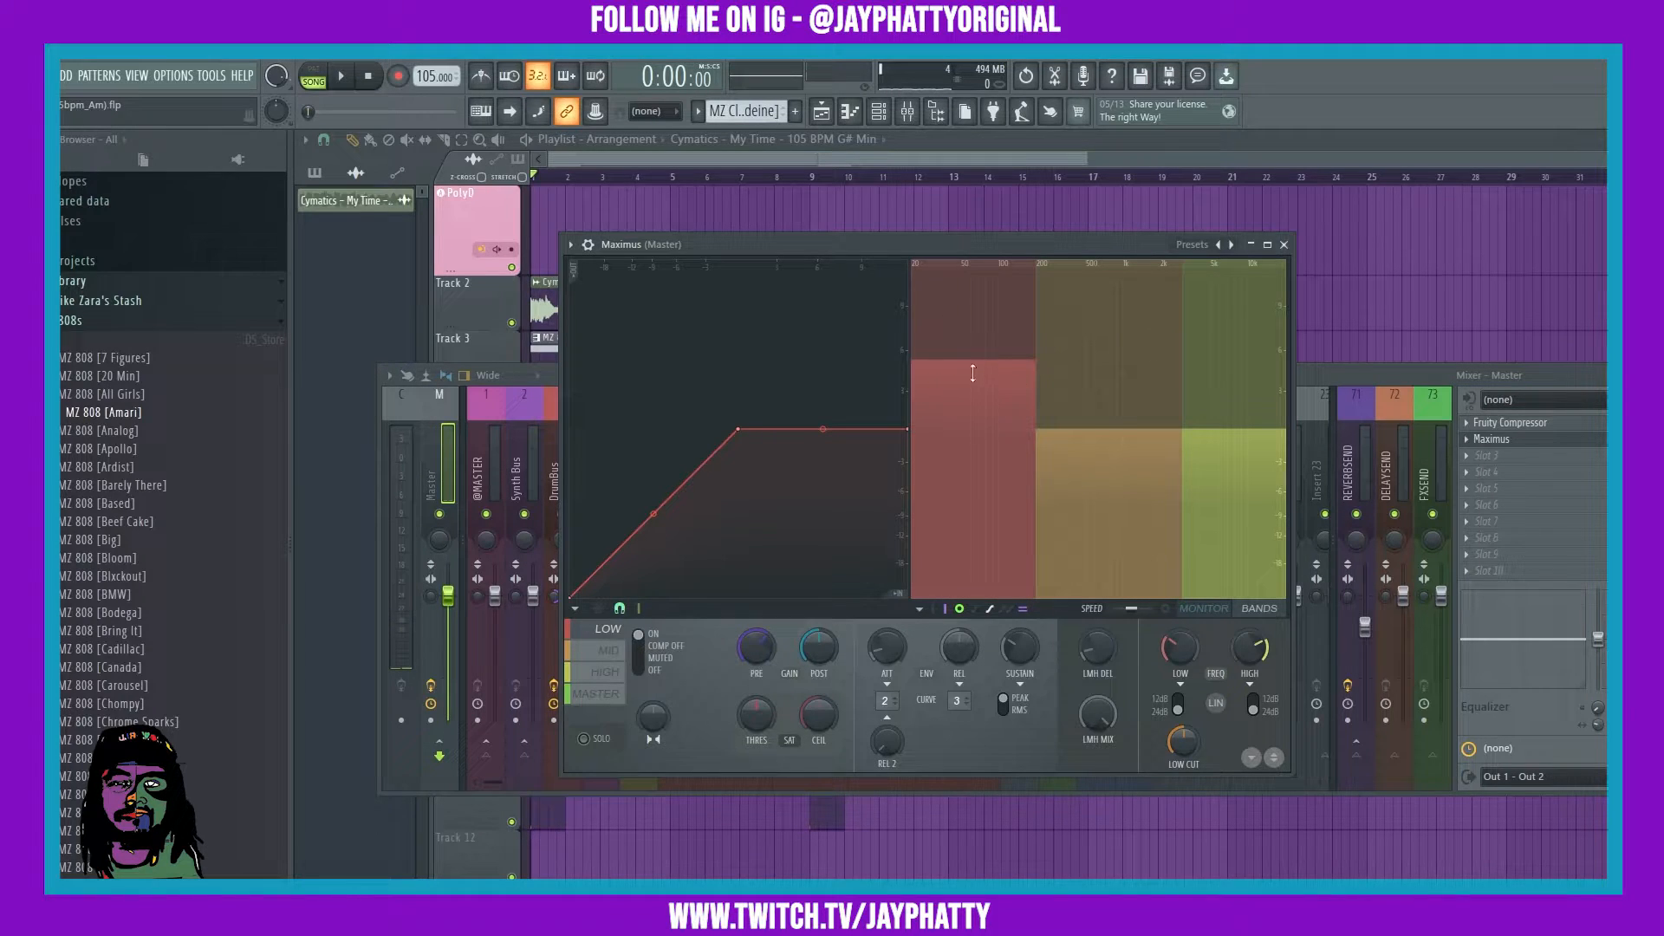
mouse_move(1188, 507)
left_mouse_down()
mouse_move(1117, 507)
mouse_move(1176, 506)
left_mouse_up()
left_click_drag(1038, 493, 1045, 483)
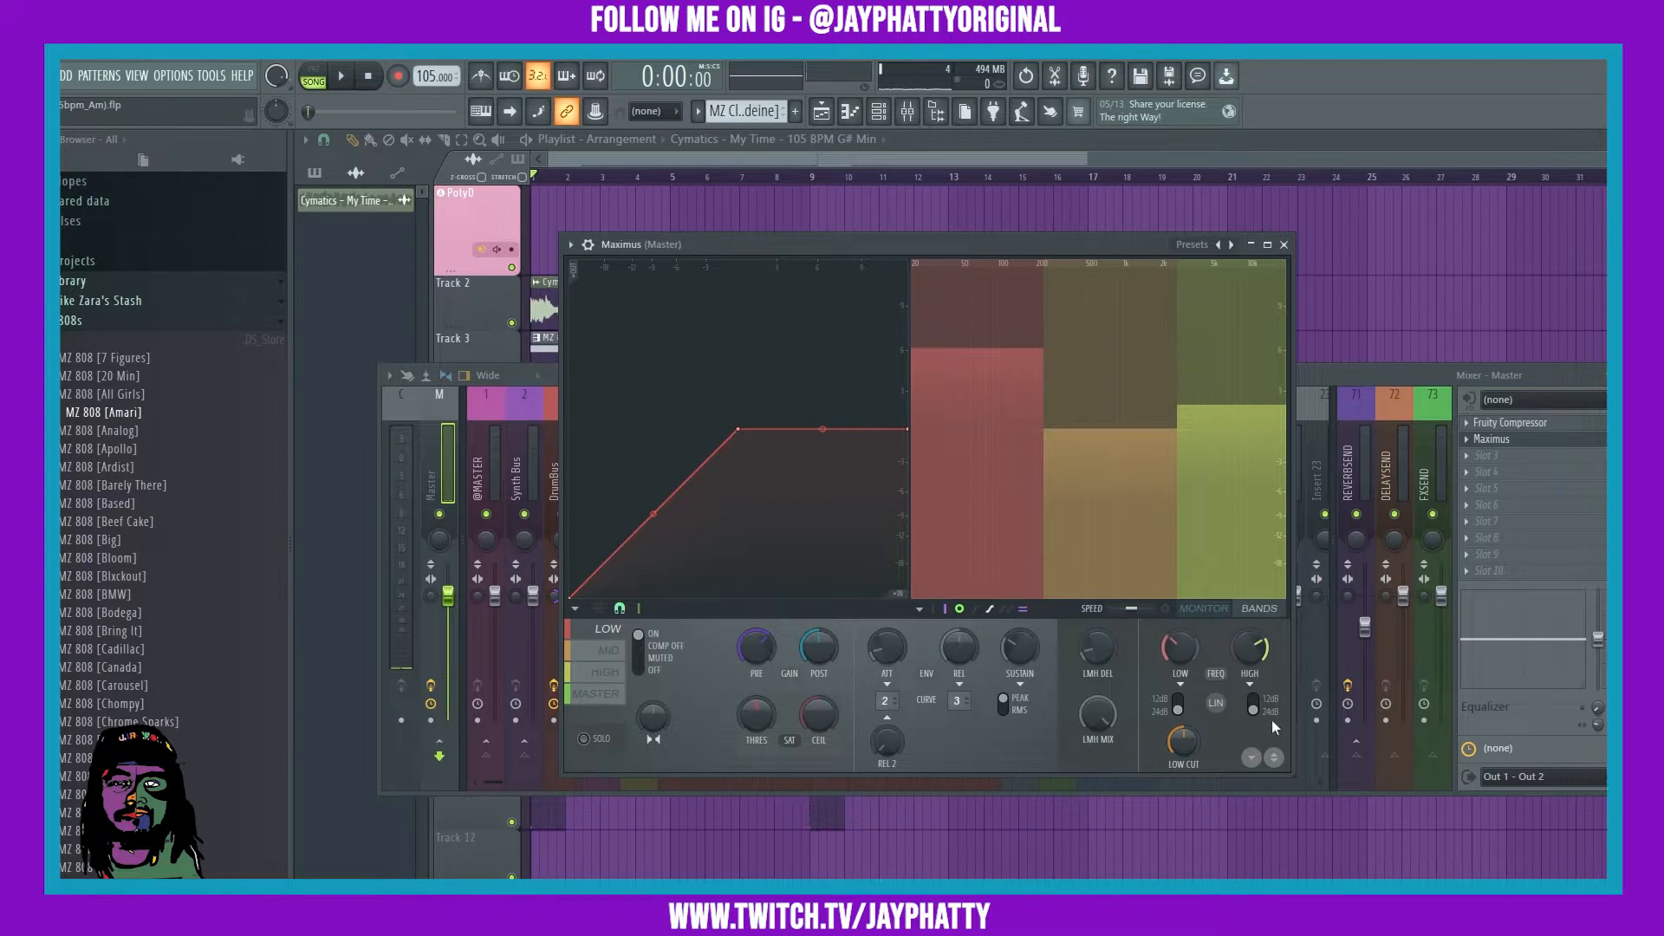
Play the song and further raise the gain of the mid, high and low bands in Maximus.
key("space")
left_click_drag(1111, 472, 1110, 427)
left_click_drag(1223, 485, 1222, 429)
left_click_drag(1001, 457, 1001, 421)
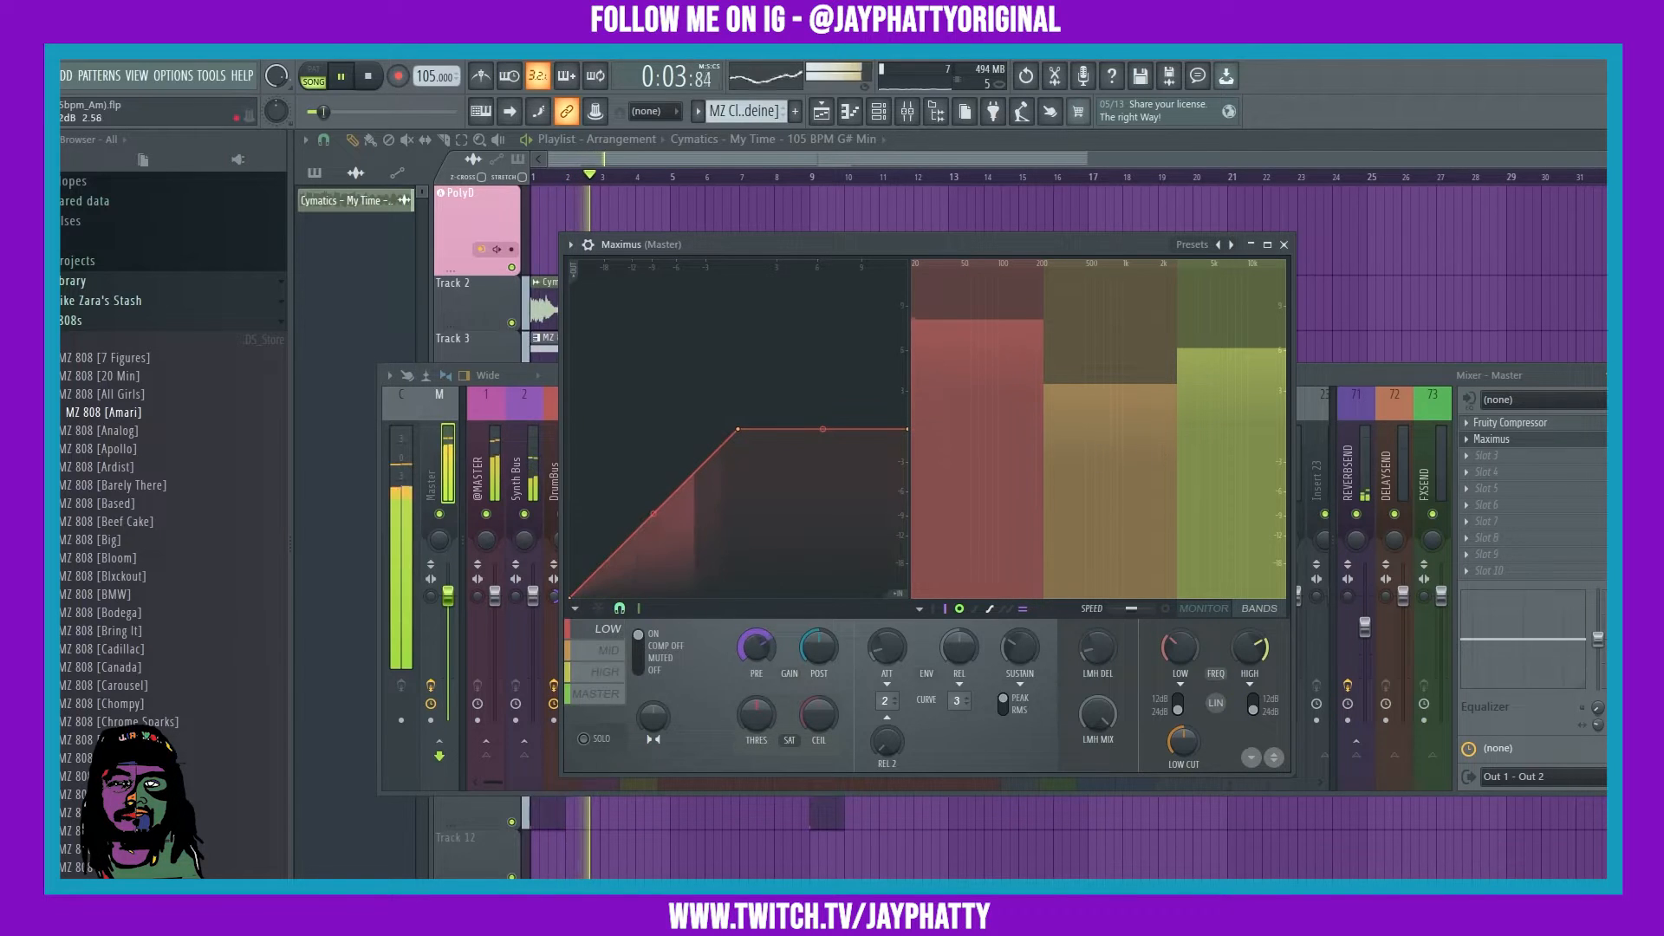
left_click_drag(1101, 451, 1101, 445)
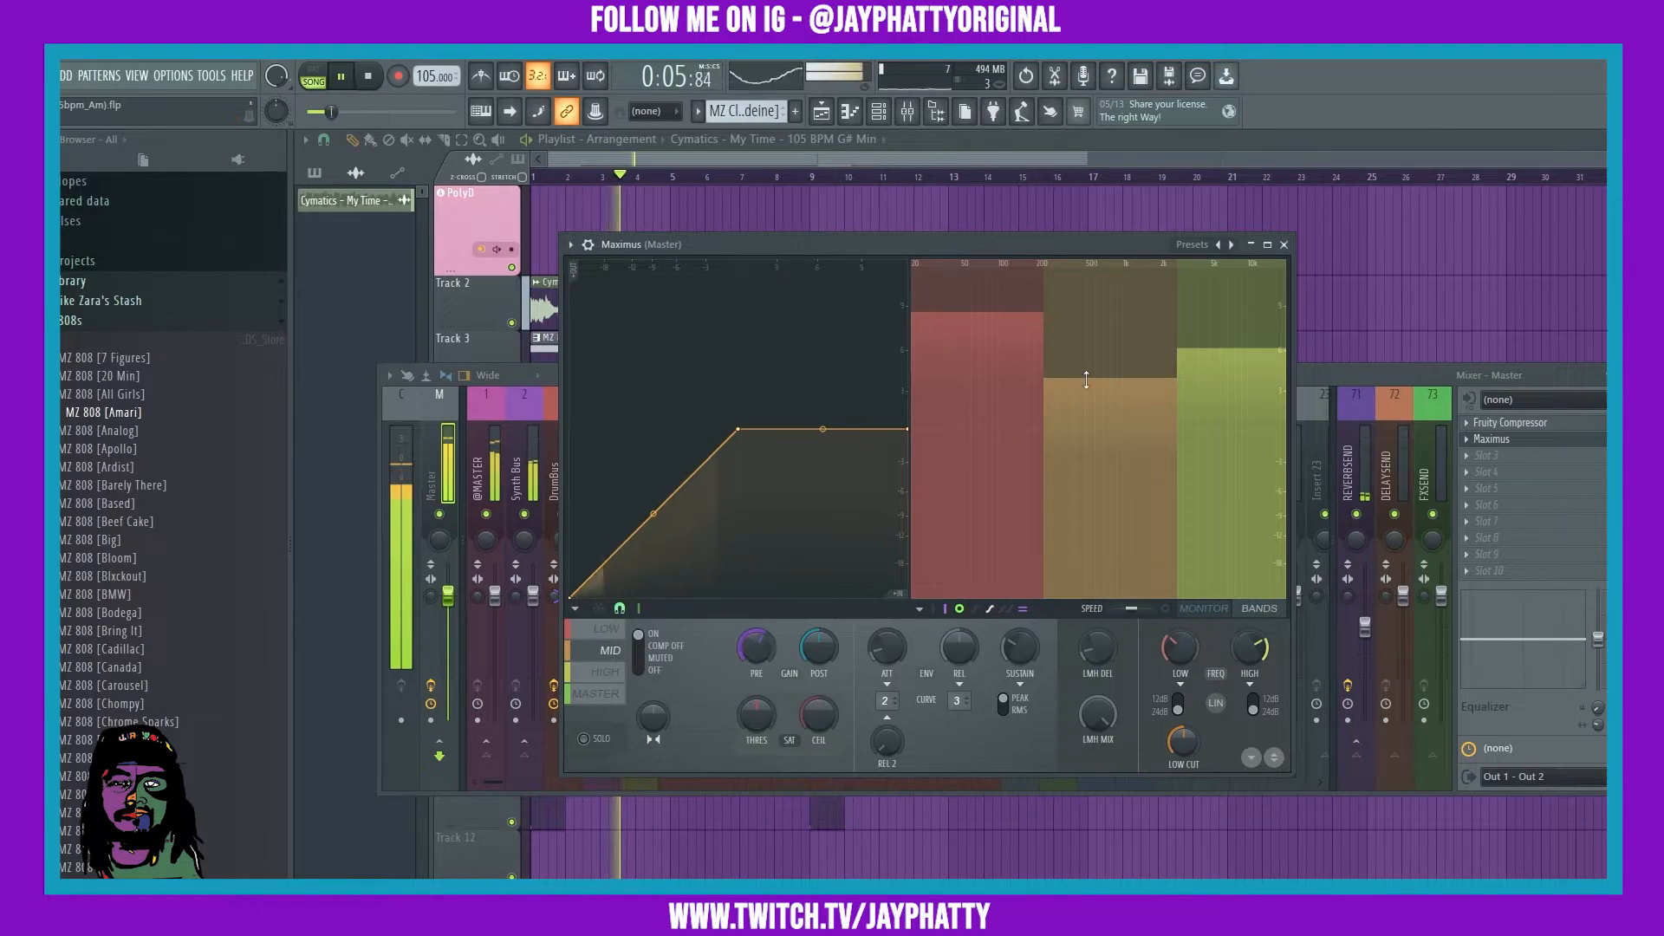
Slightly lower the gain of the mid, low and high bands in Maximus while the song plays.
left_click_drag(1177, 399, 1142, 384)
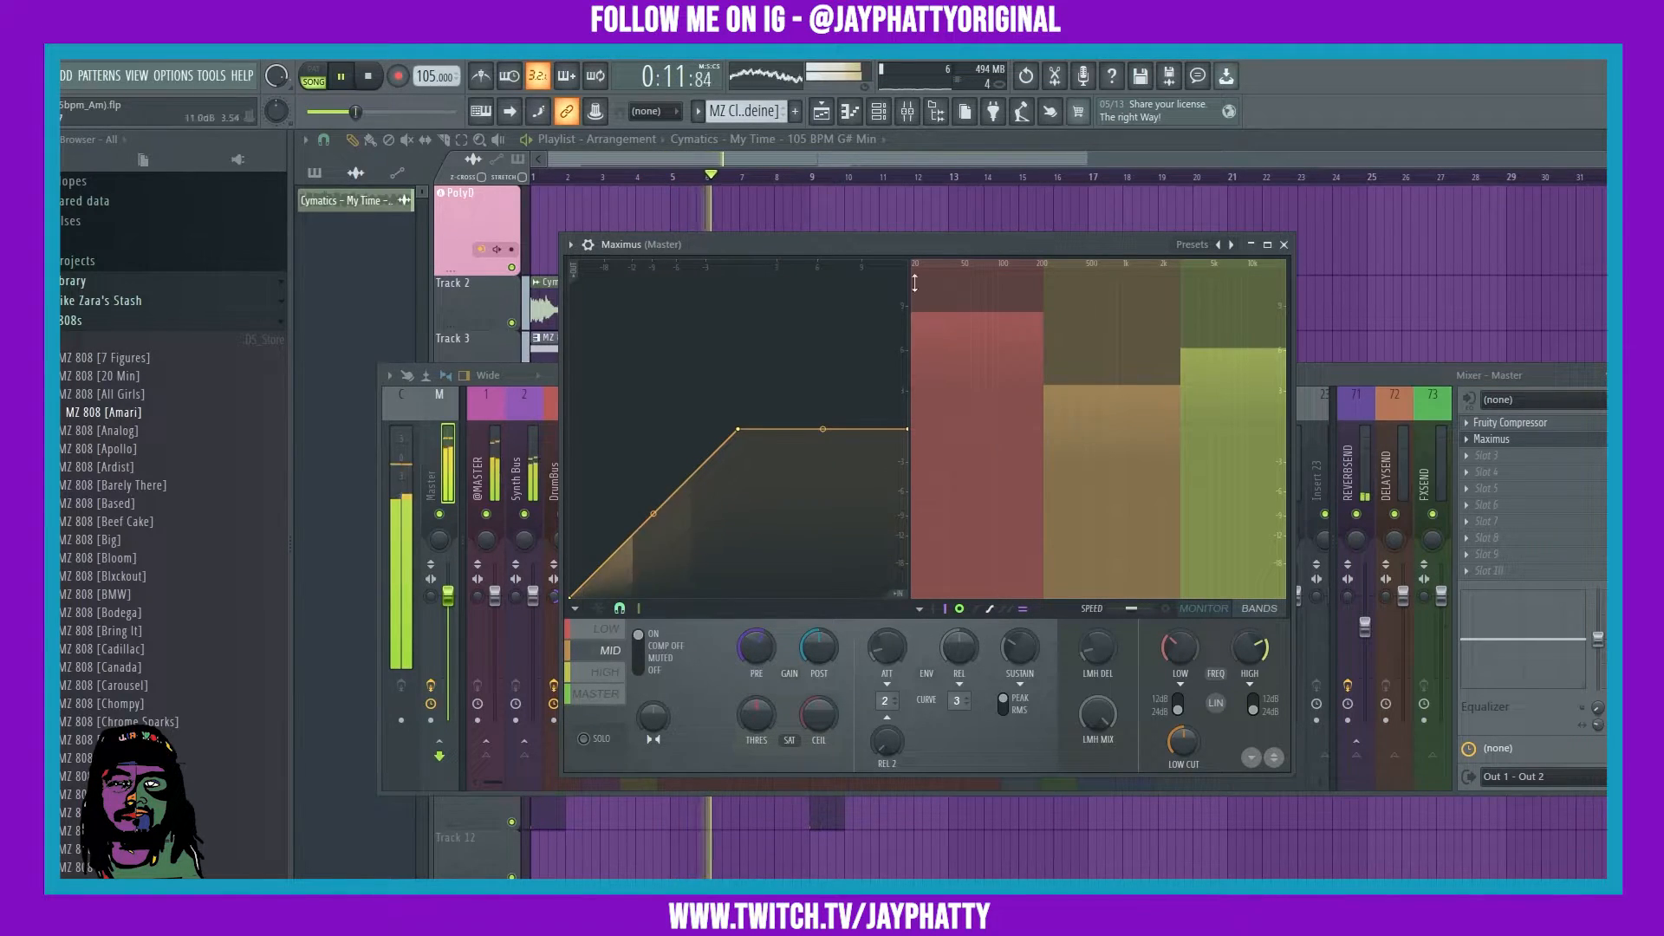
left_click_drag(971, 313, 971, 324)
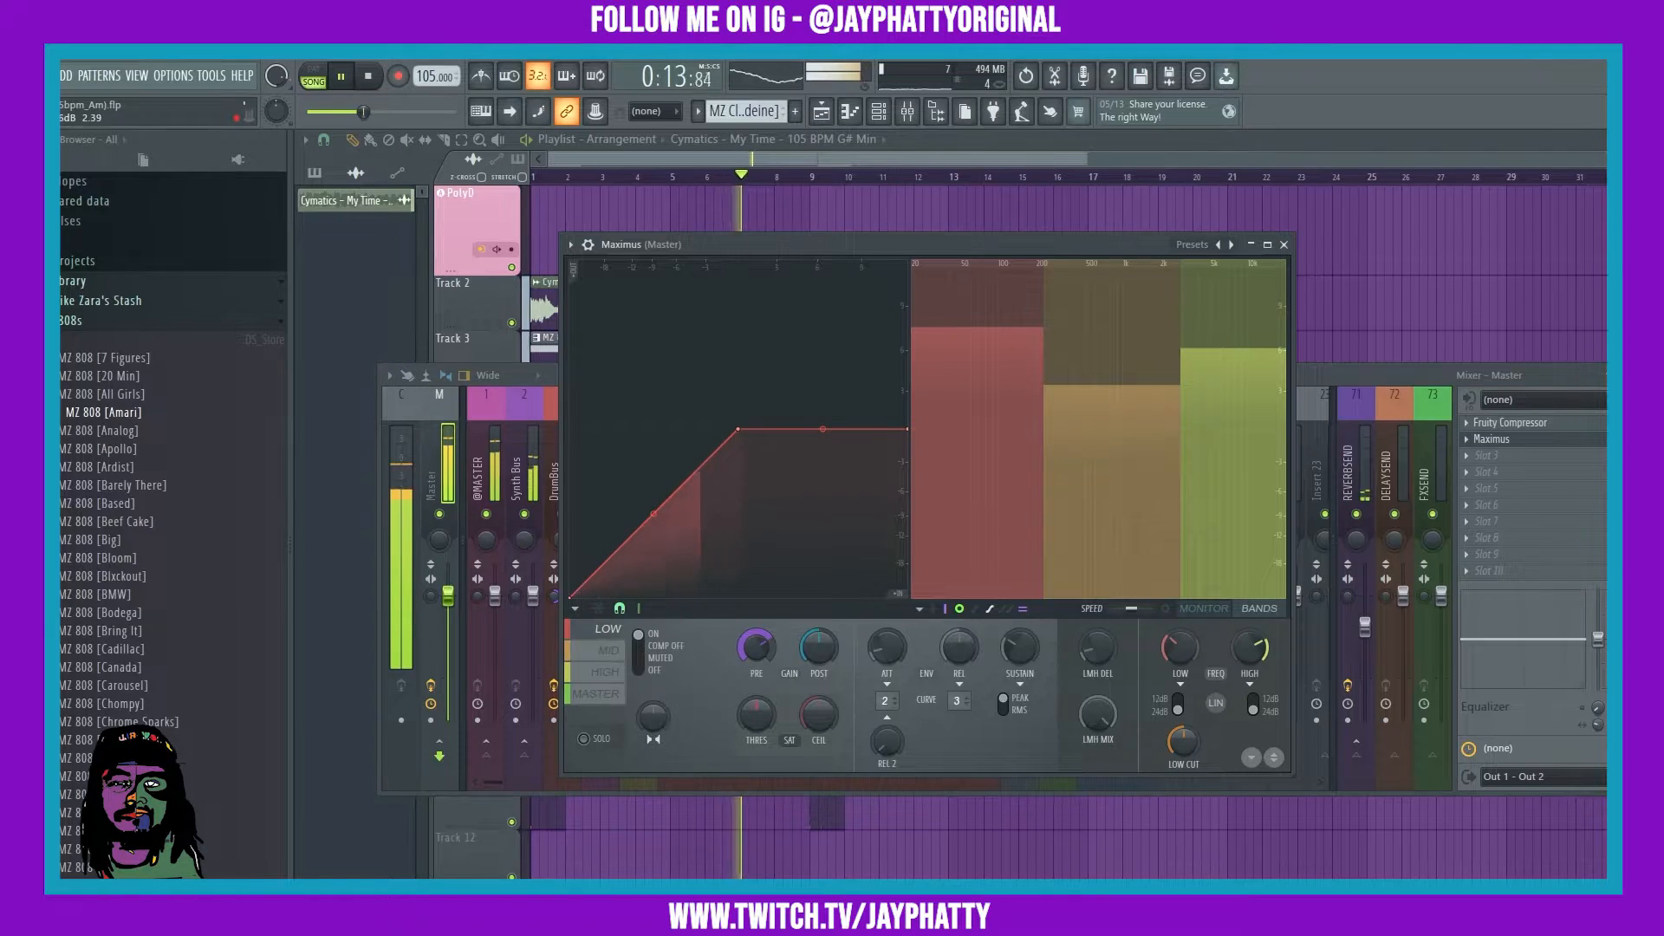
left_click_drag(1231, 348, 1231, 359)
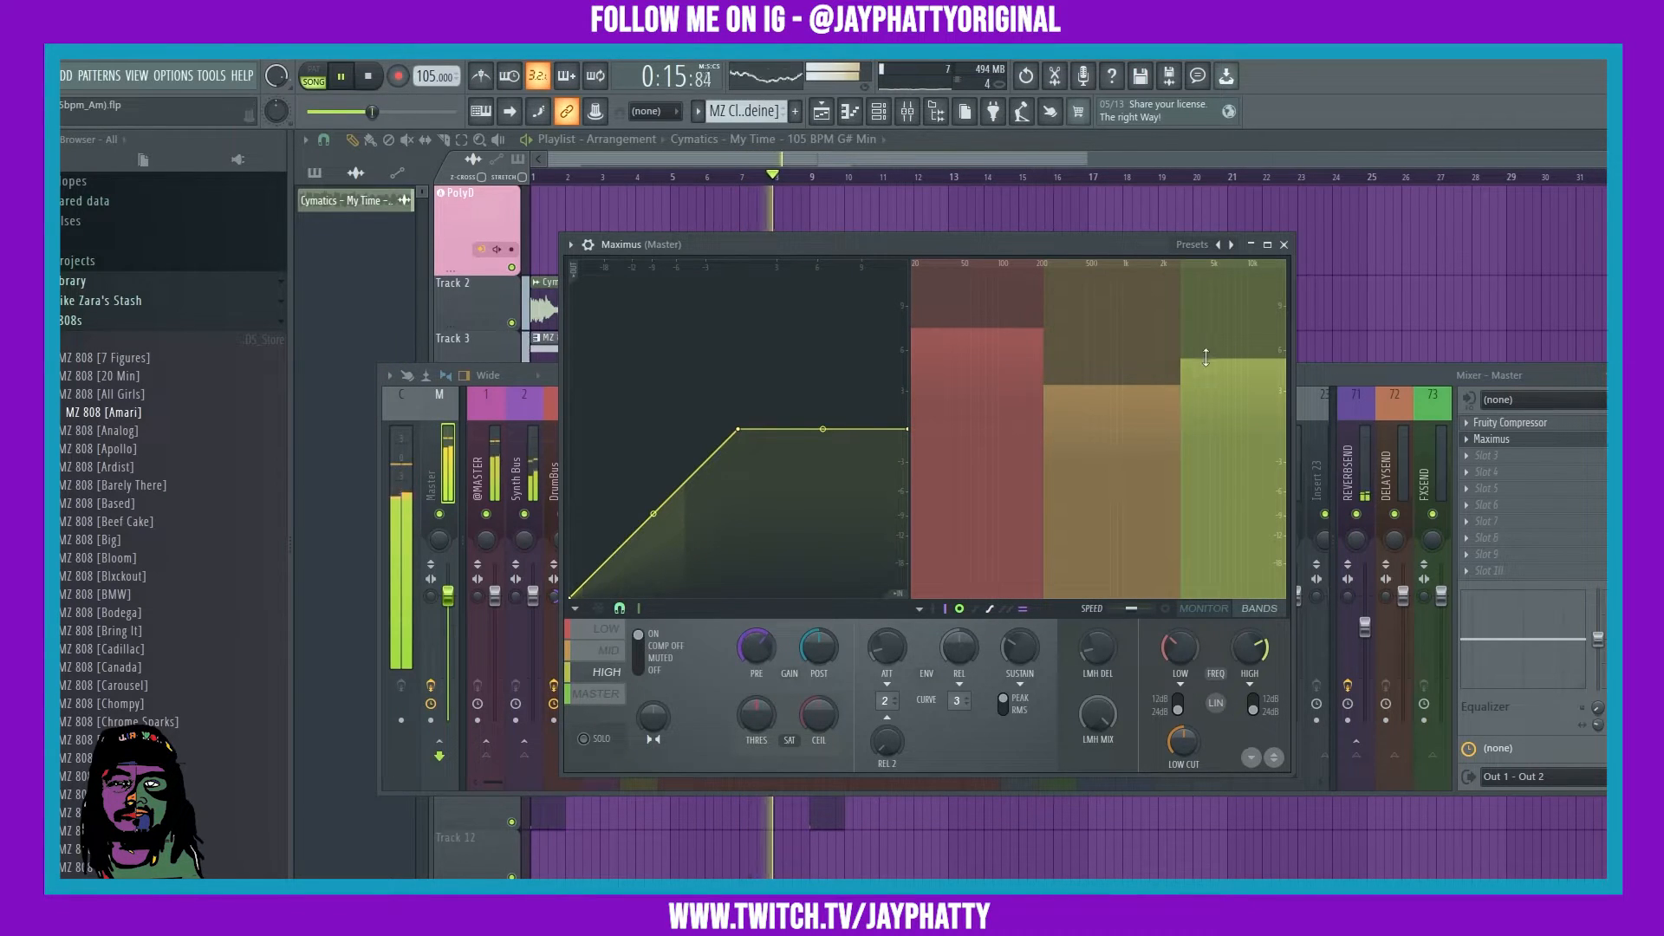
Set the saturation threshold of Maximus's master band to about 72% in mode B and adjust its saturation ceiling.
left_click(621, 695)
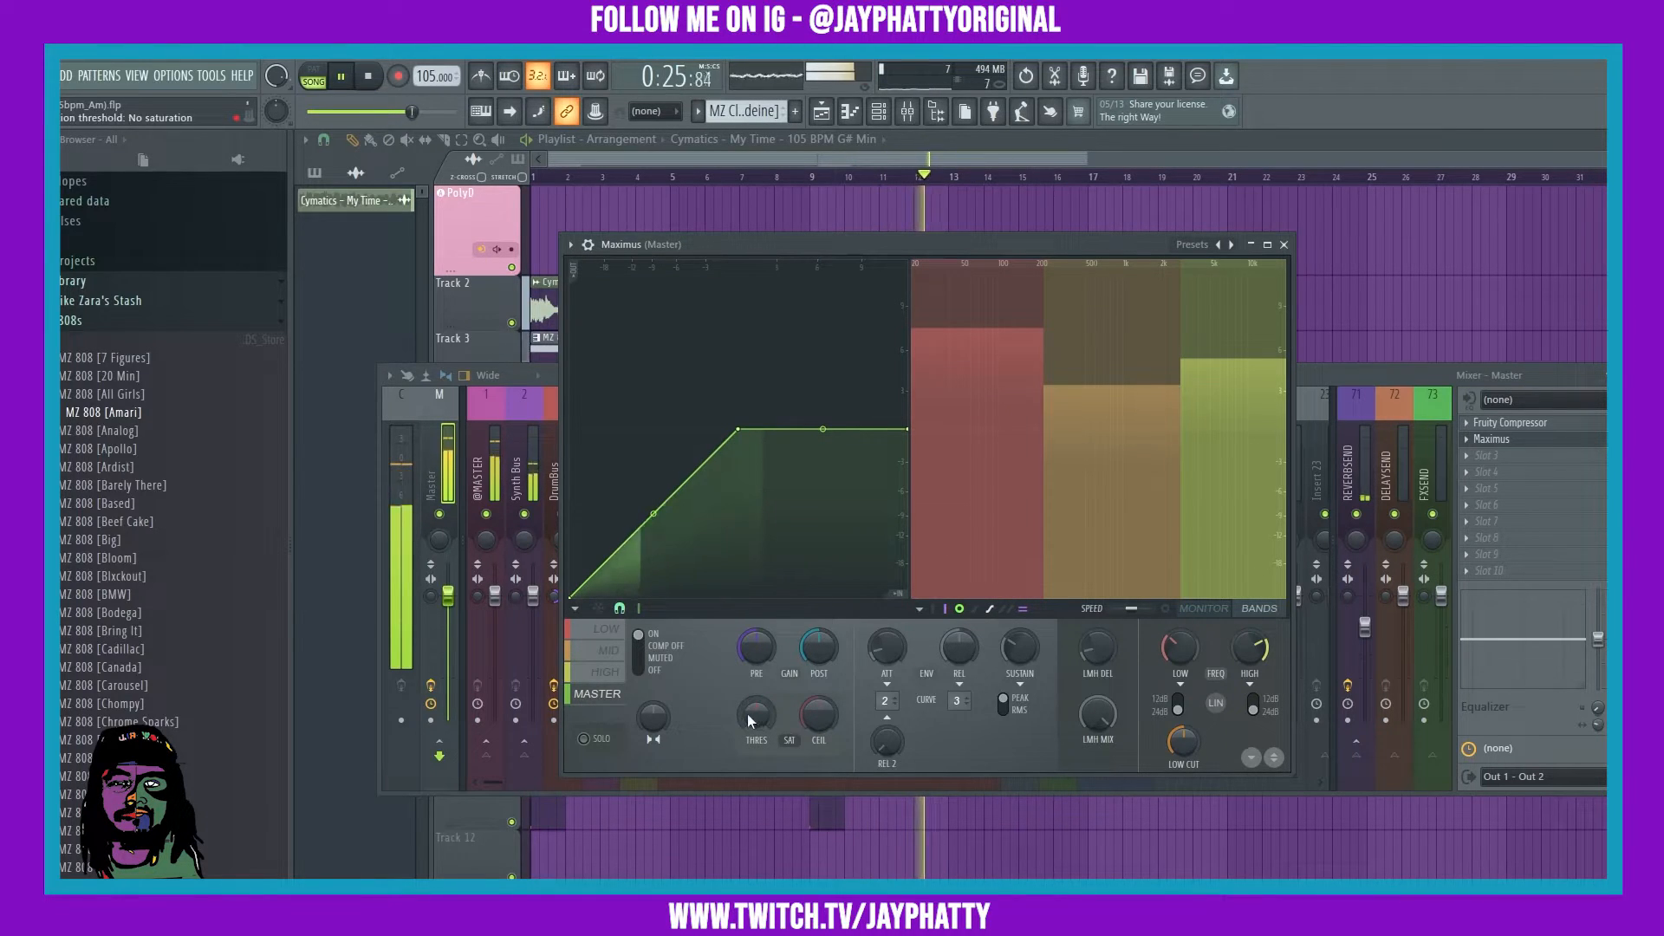
mouse_move(749, 717)
left_mouse_down()
mouse_move(749, 684)
mouse_move(819, 728)
mouse_move(757, 733)
left_mouse_up()
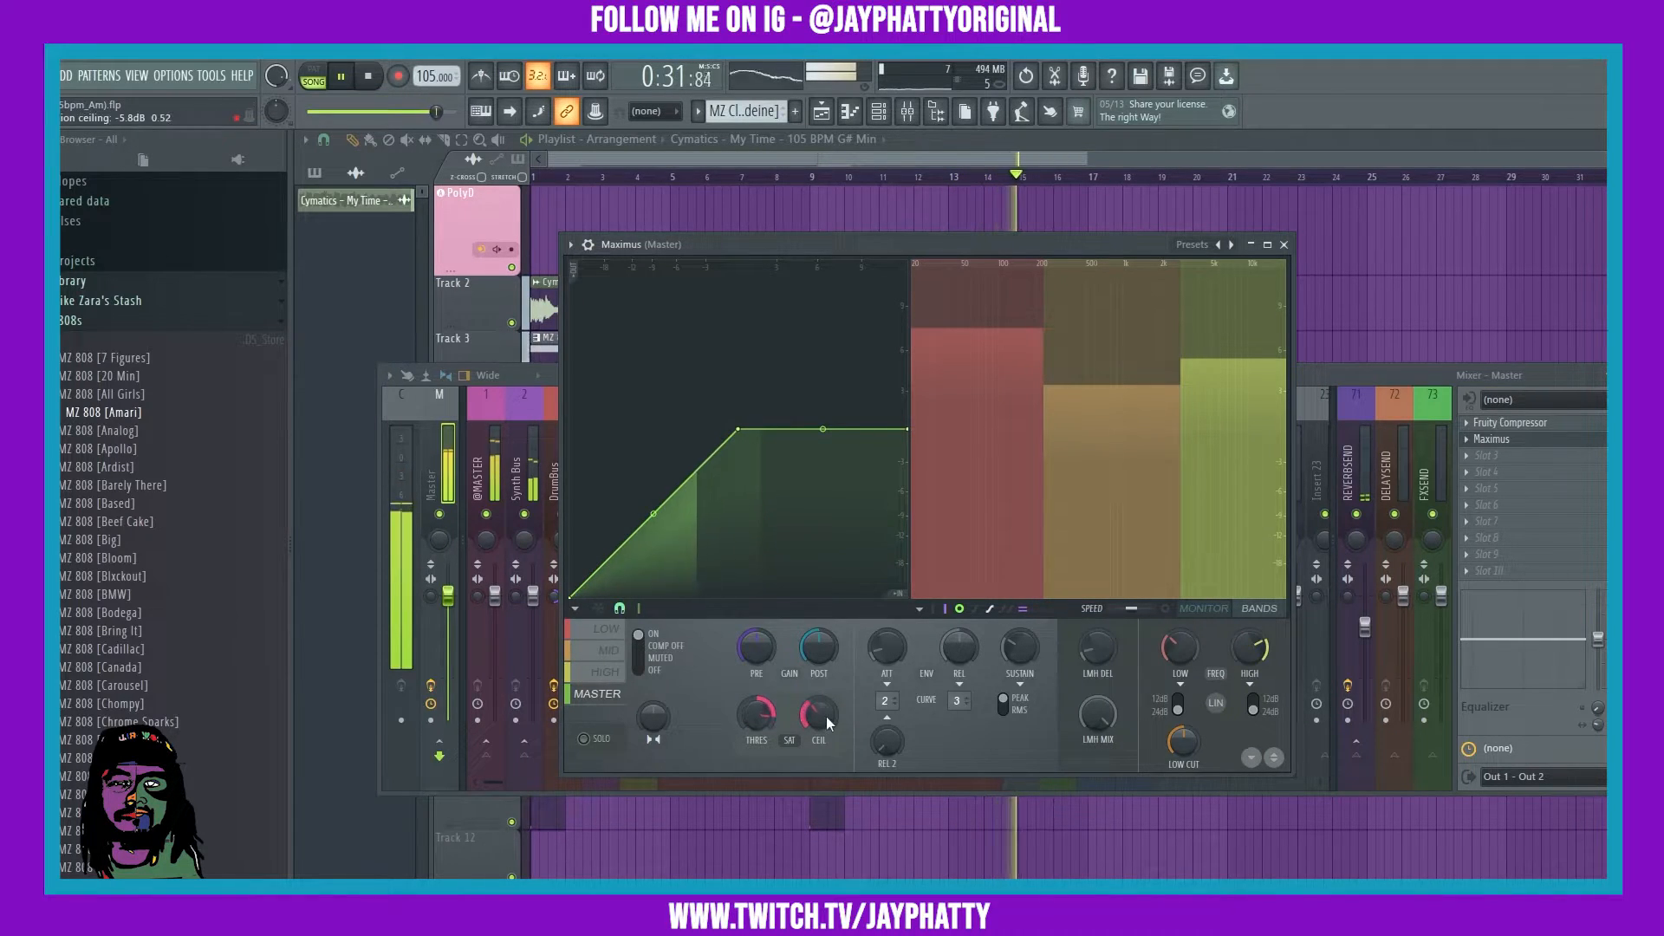
key("space")
left_click_drag(826, 719, 825, 707)
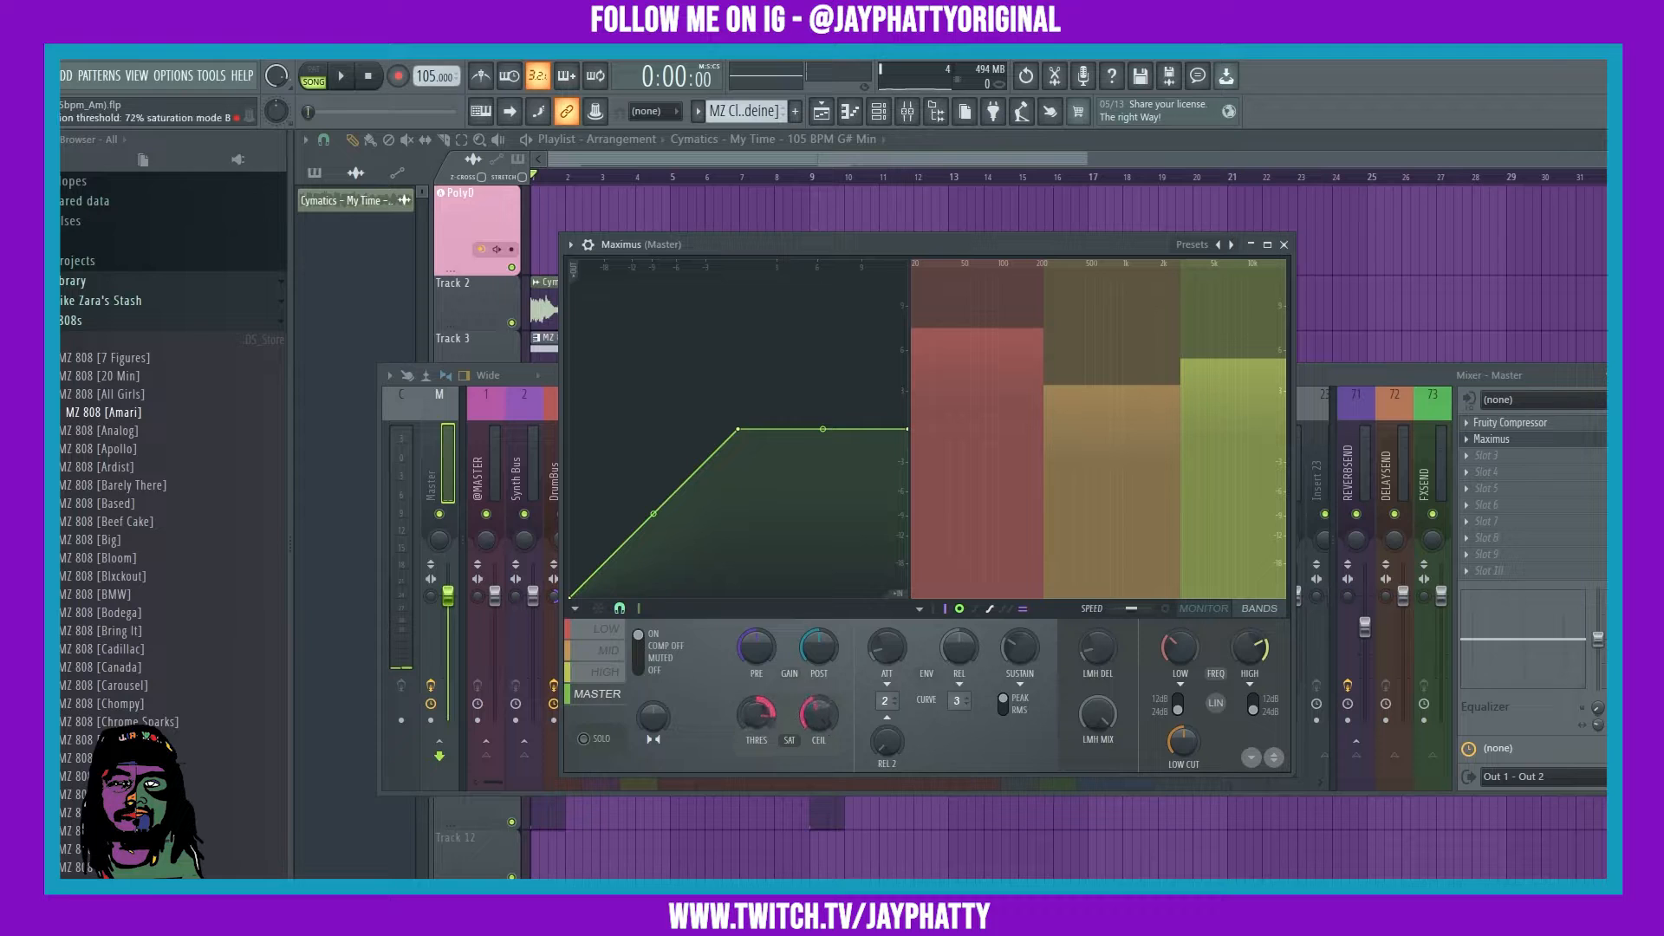
Fine-tune the master band's saturation threshold to about 80% during playback and stop the song.
key("space")
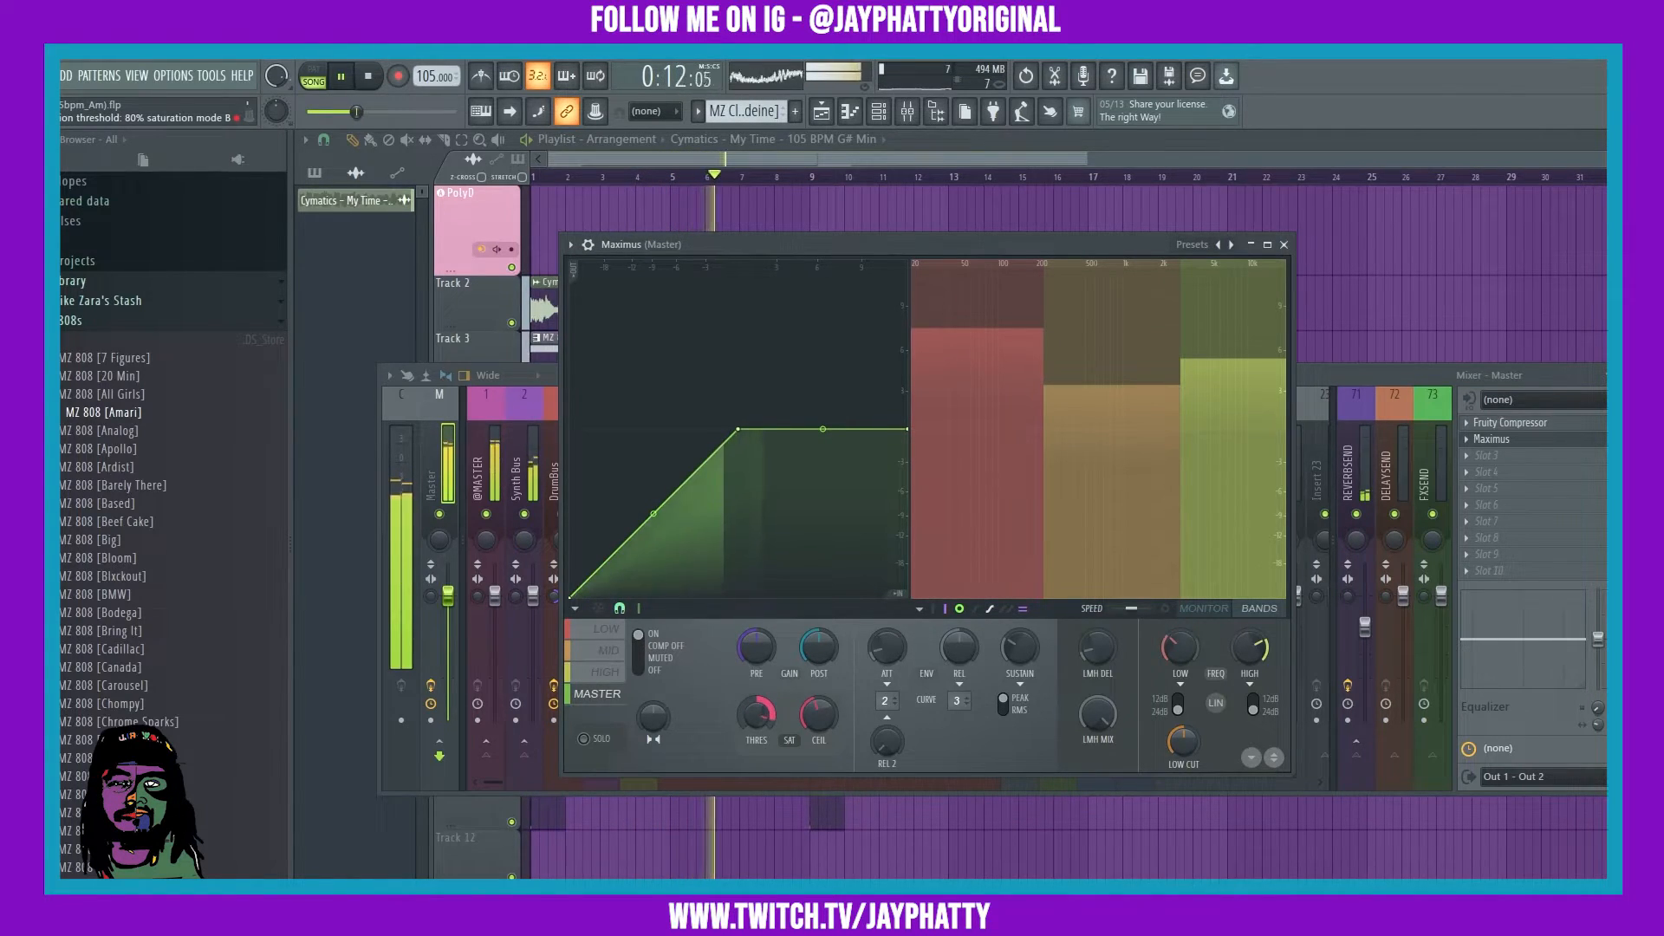
left_click_drag(756, 715, 756, 728)
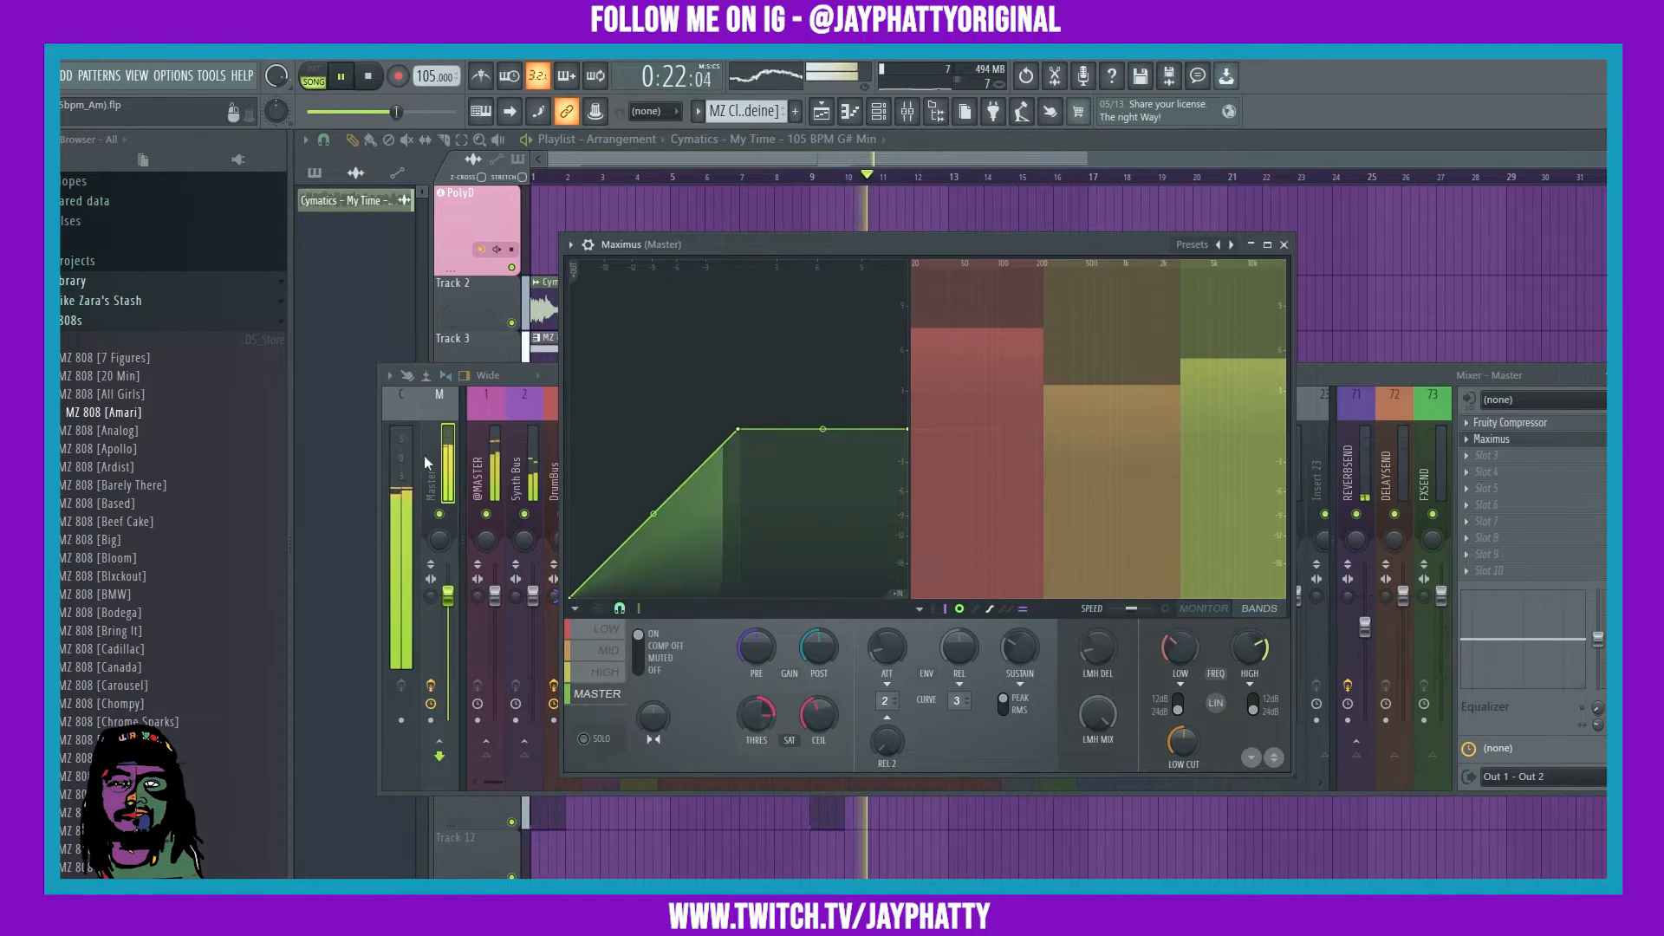
key("space")
Check the Master track's level meter in the mixer and play the song several times with Maximus in front.
left_click(442, 474)
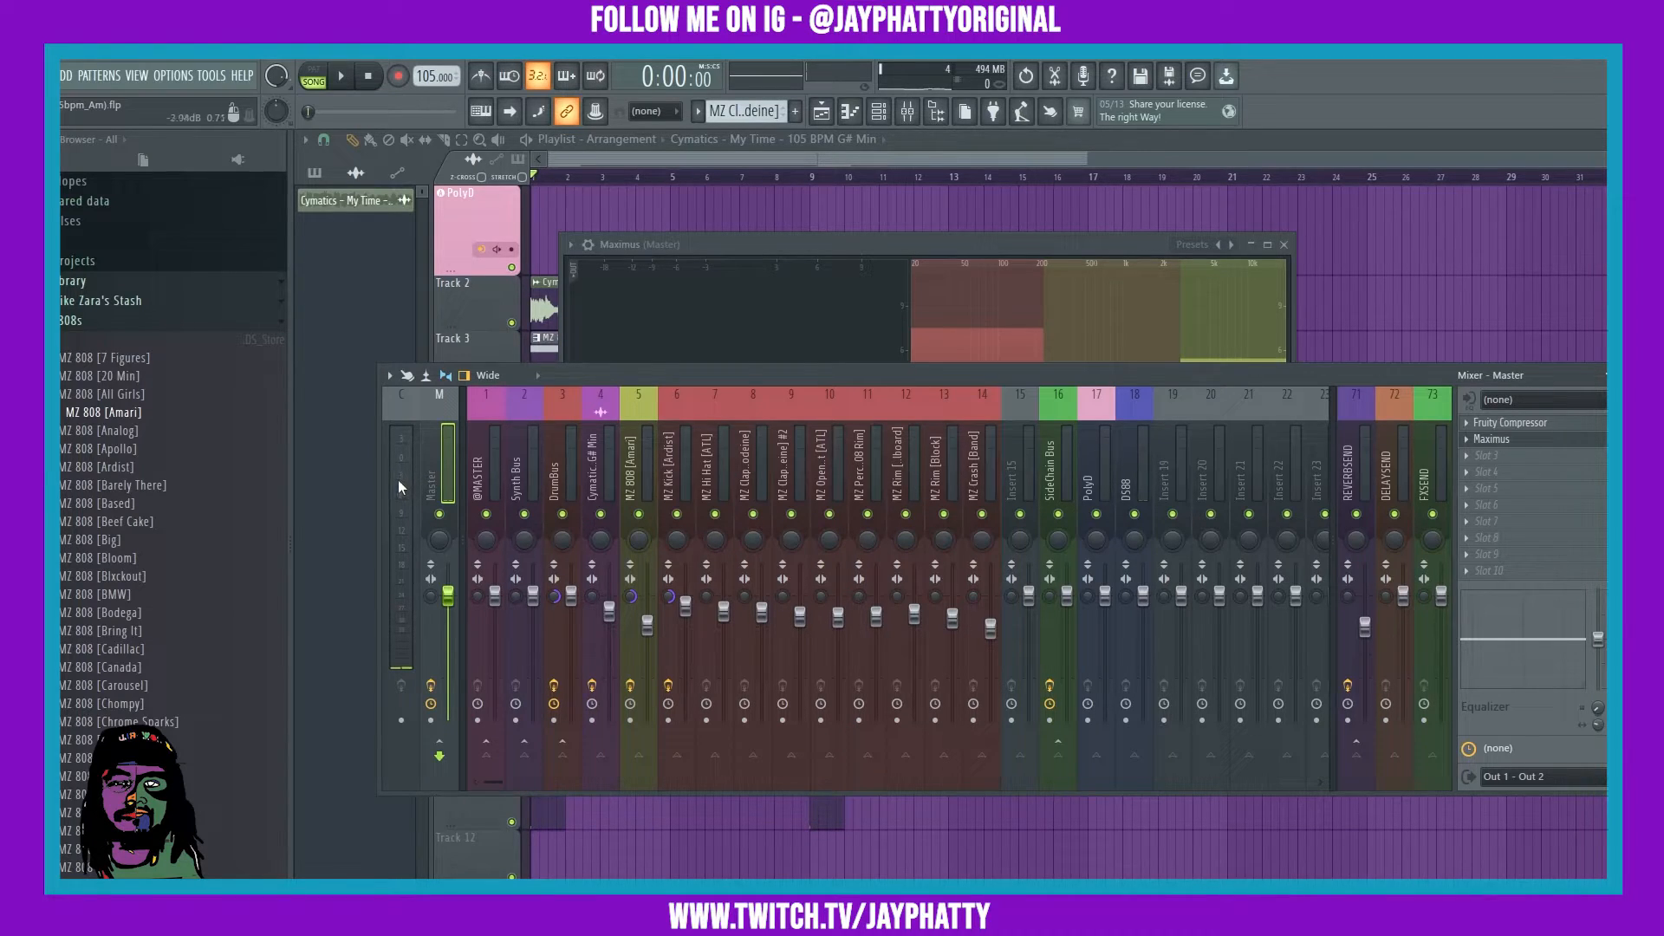
left_click(863, 244)
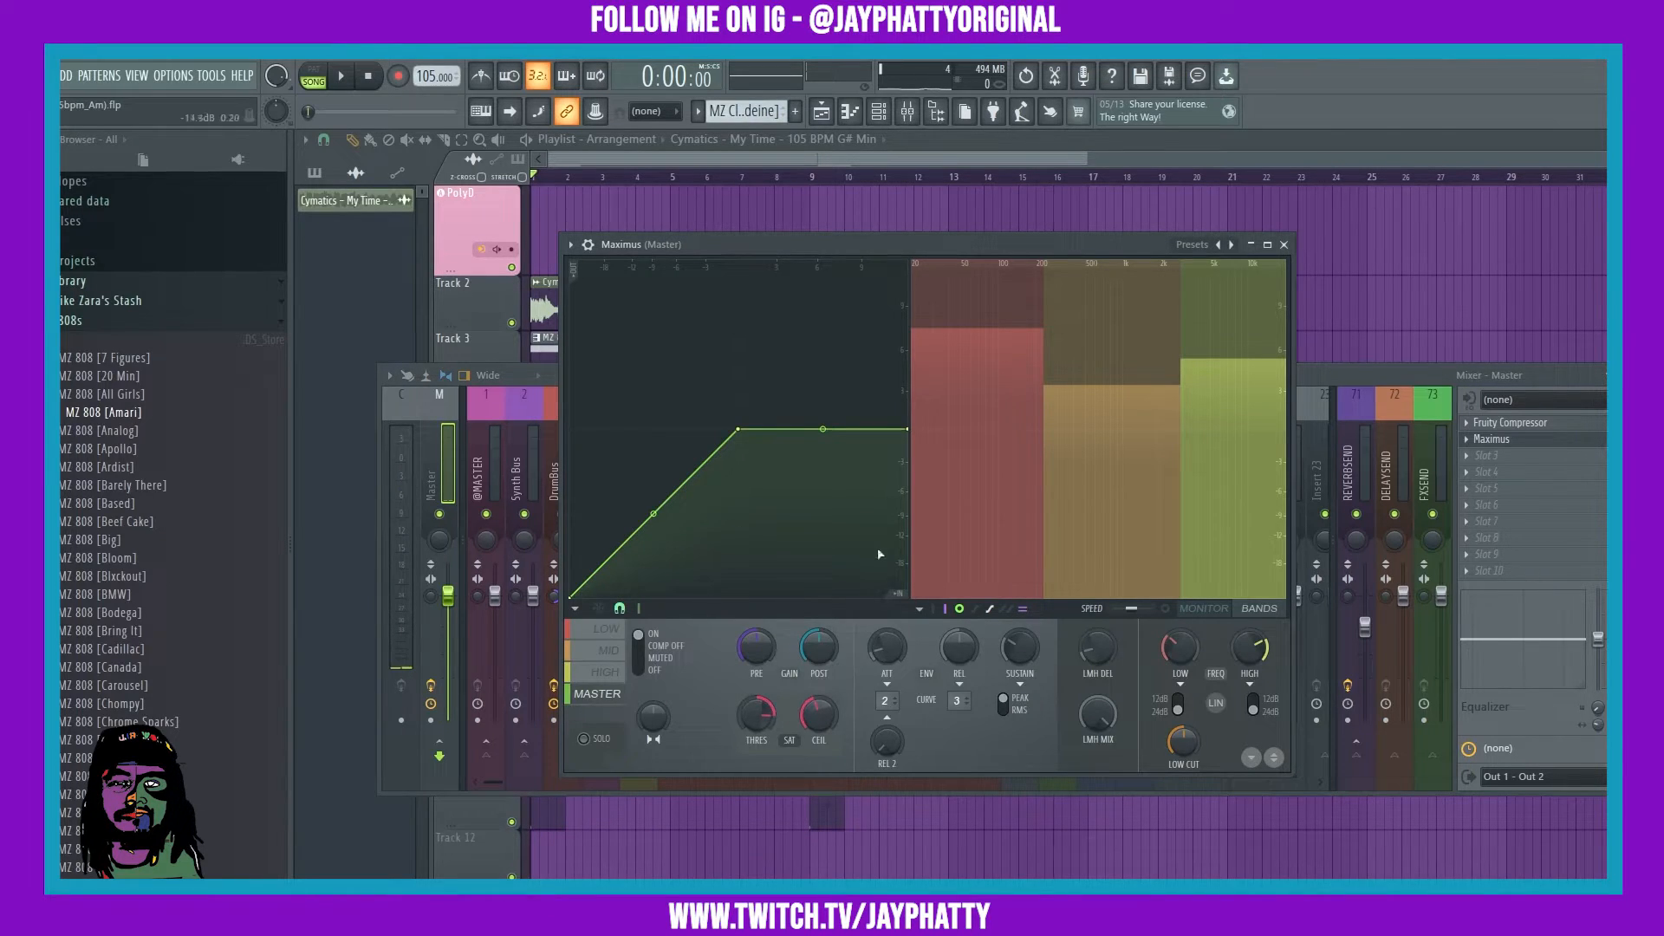
key("space")
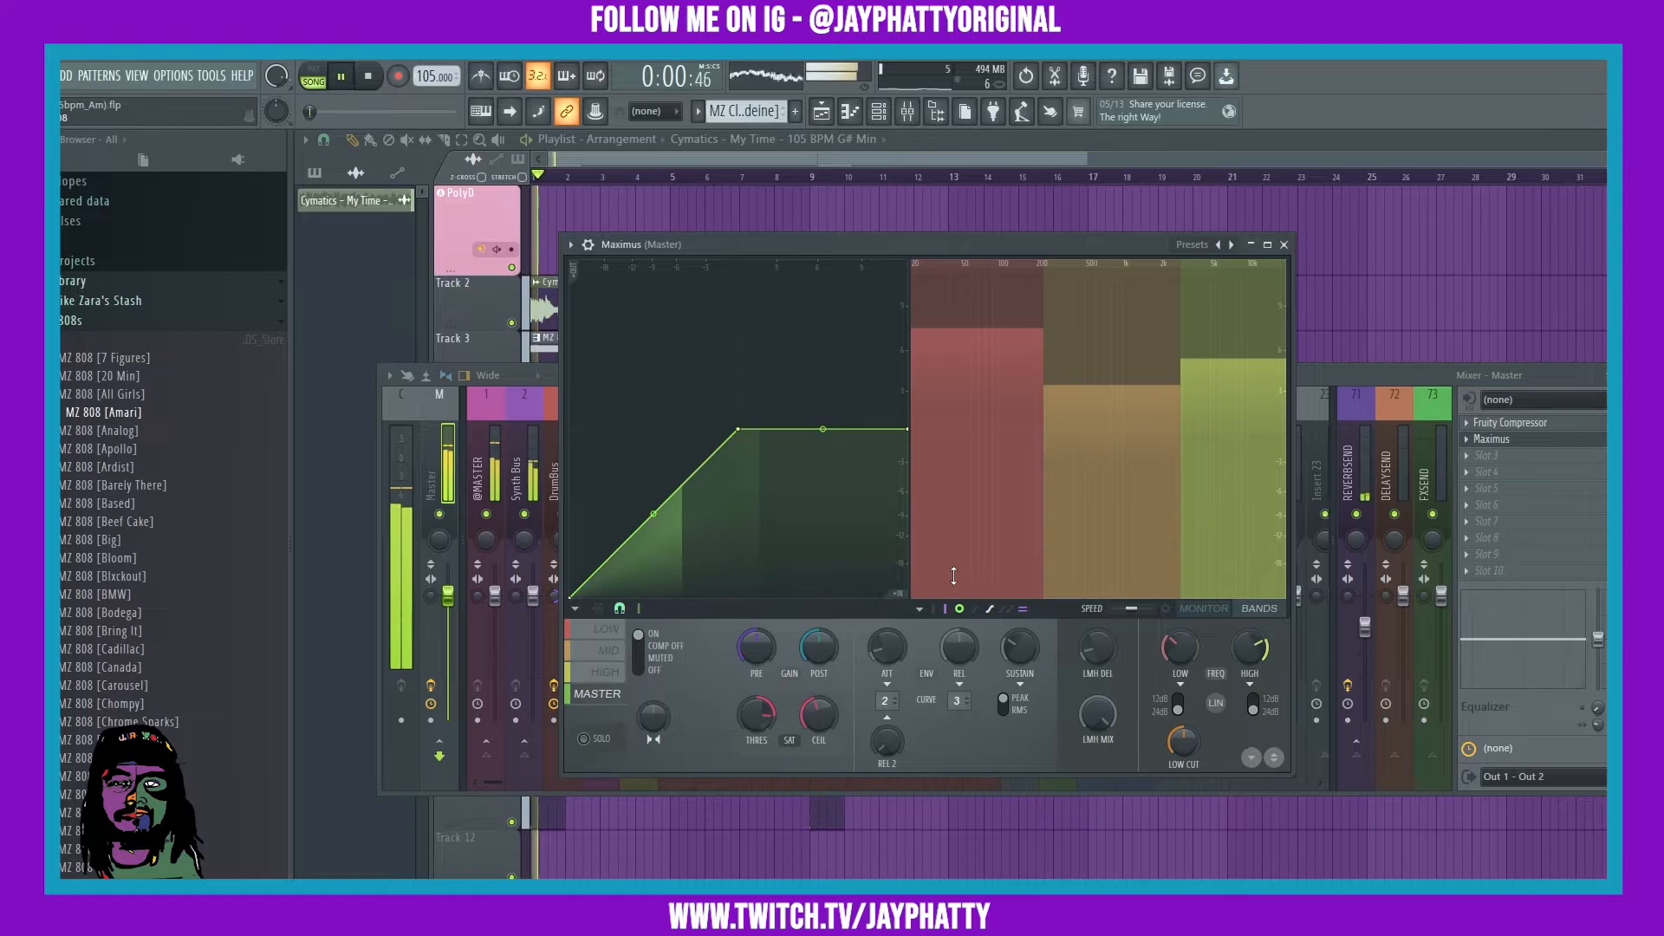
key("space")
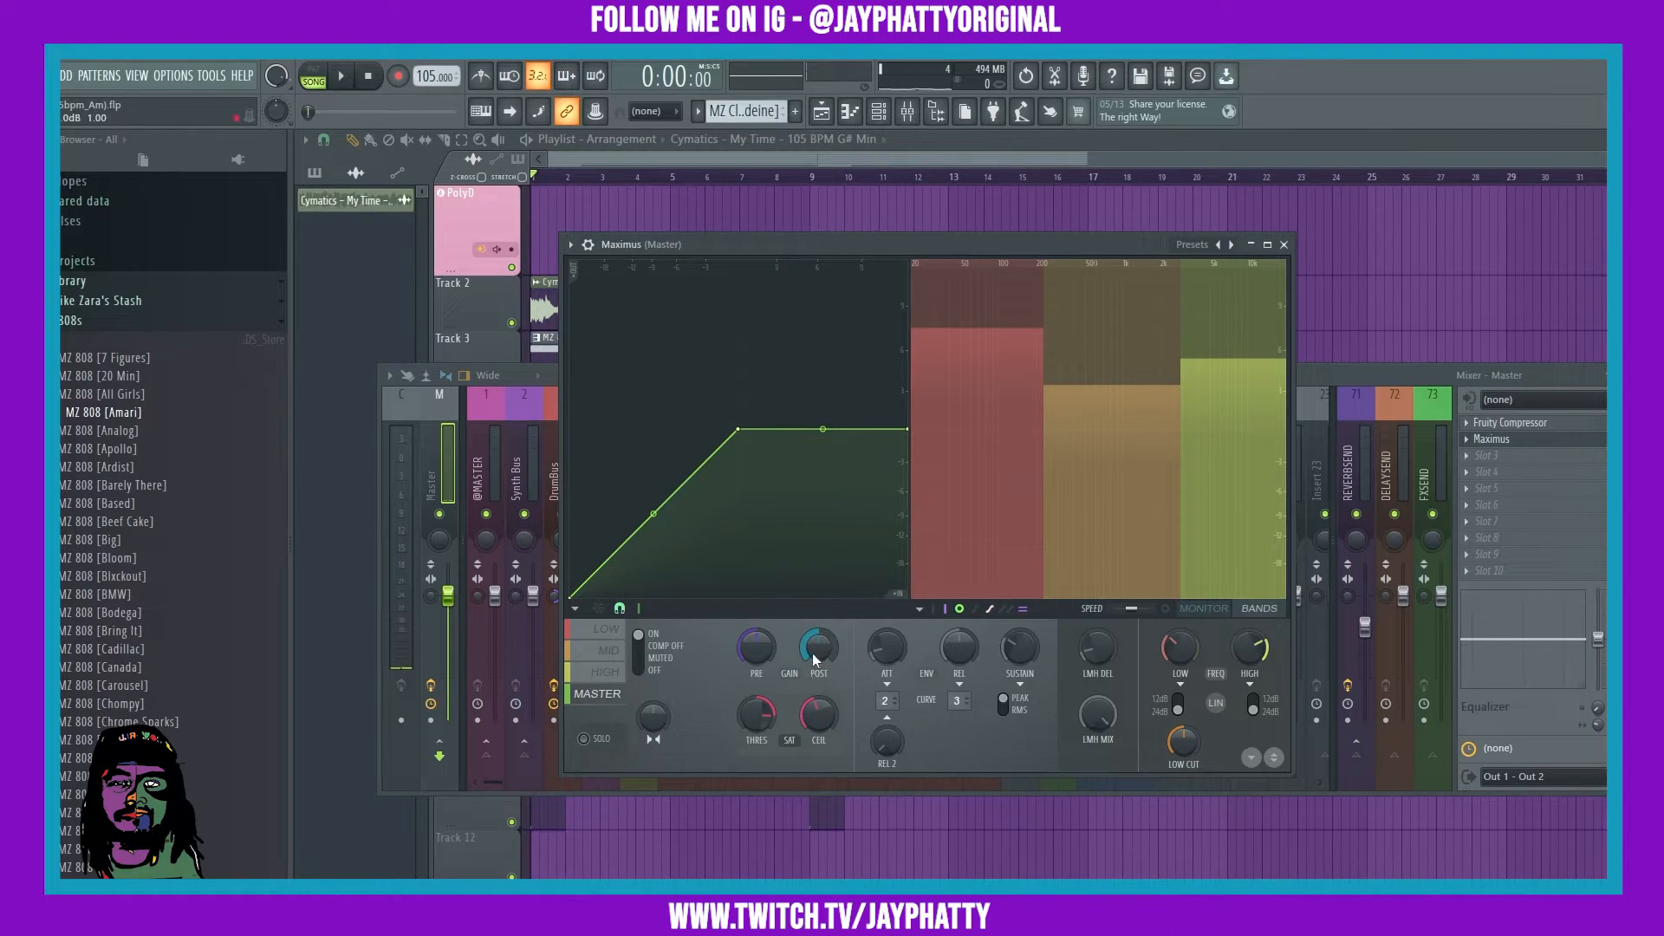
key("space")
key("space")
key("space")
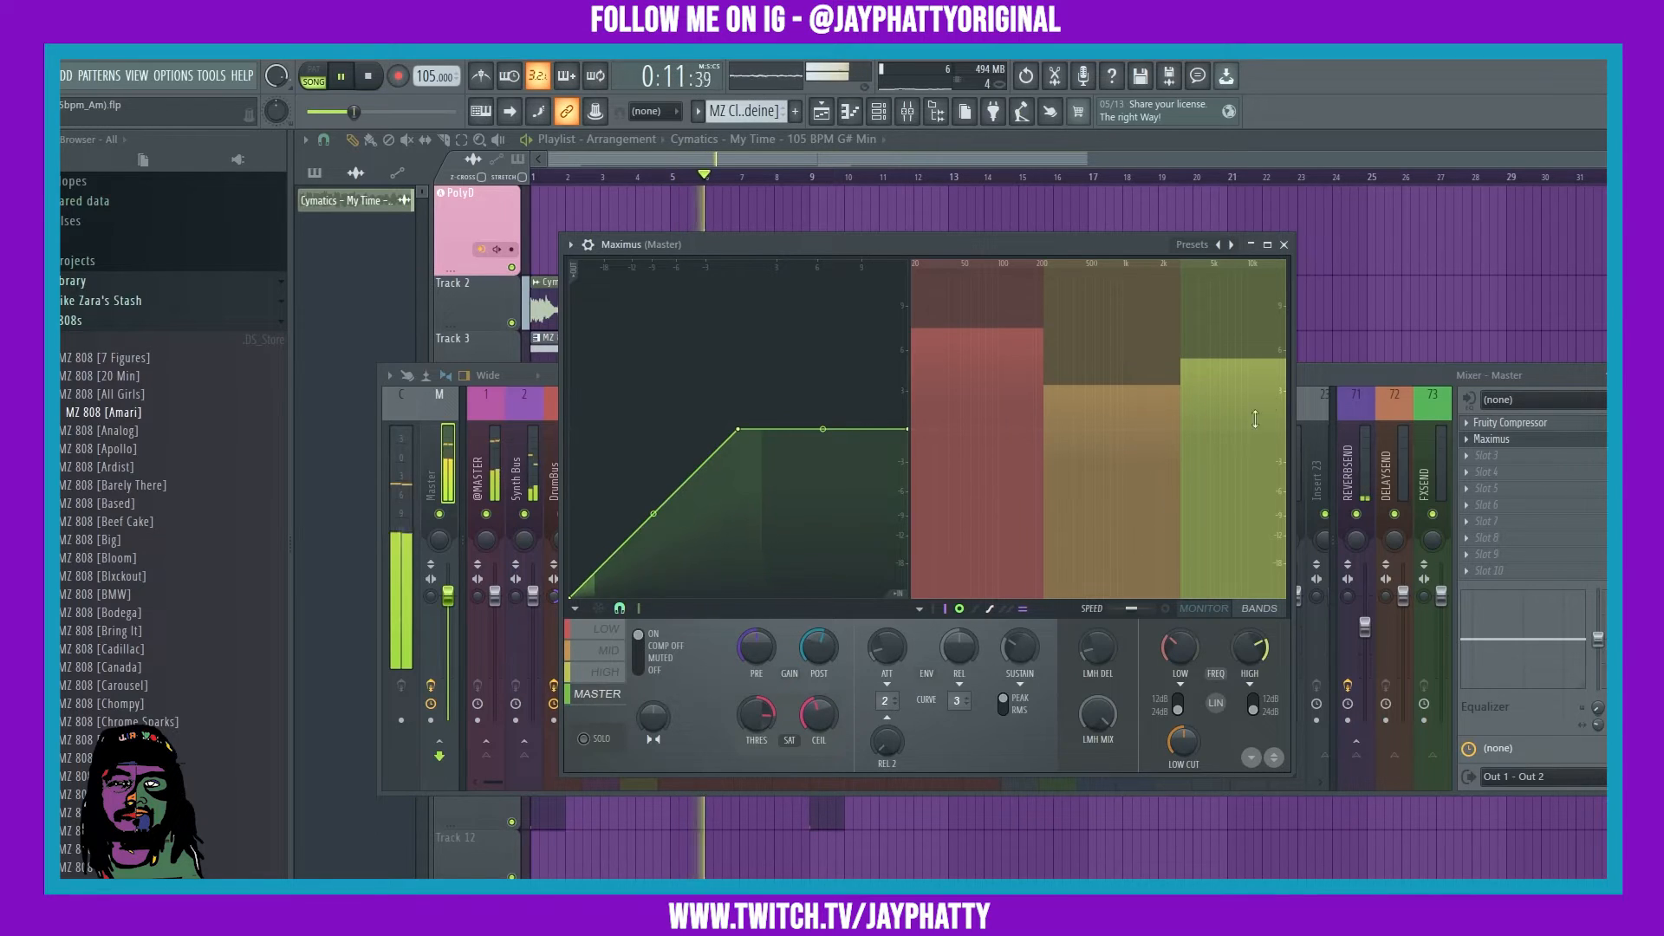
Check the clap and 808 tracks in the mixer during playback and slightly raise the kick track's volume.
left_click(1356, 376)
left_click(762, 614)
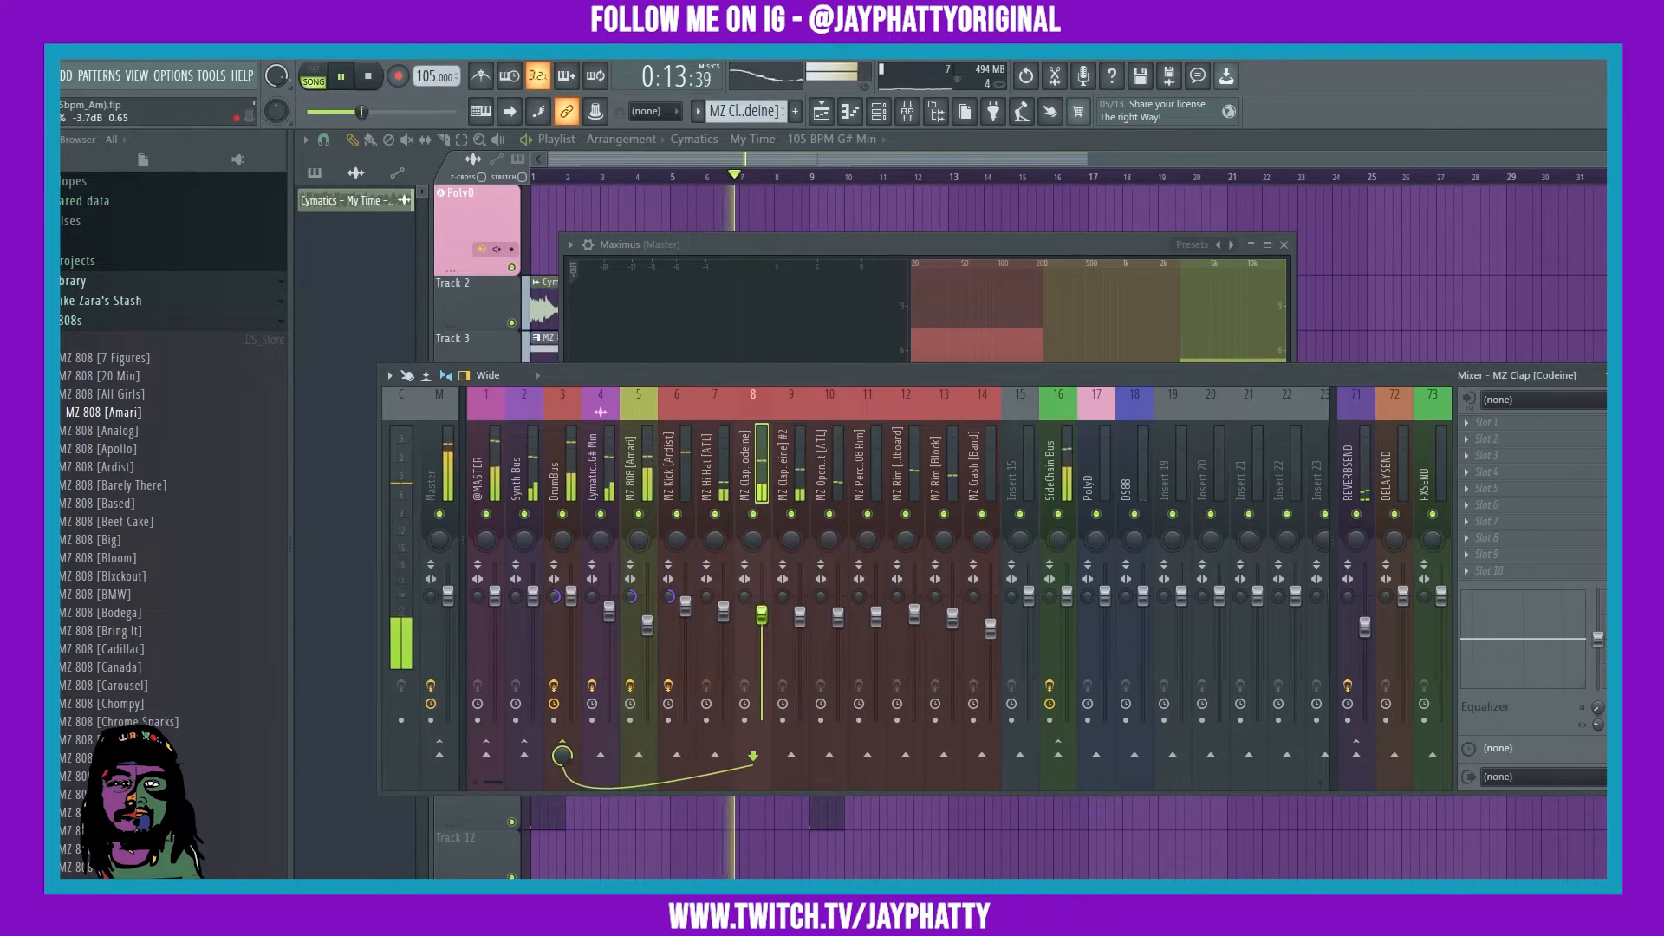
left_click(647, 621)
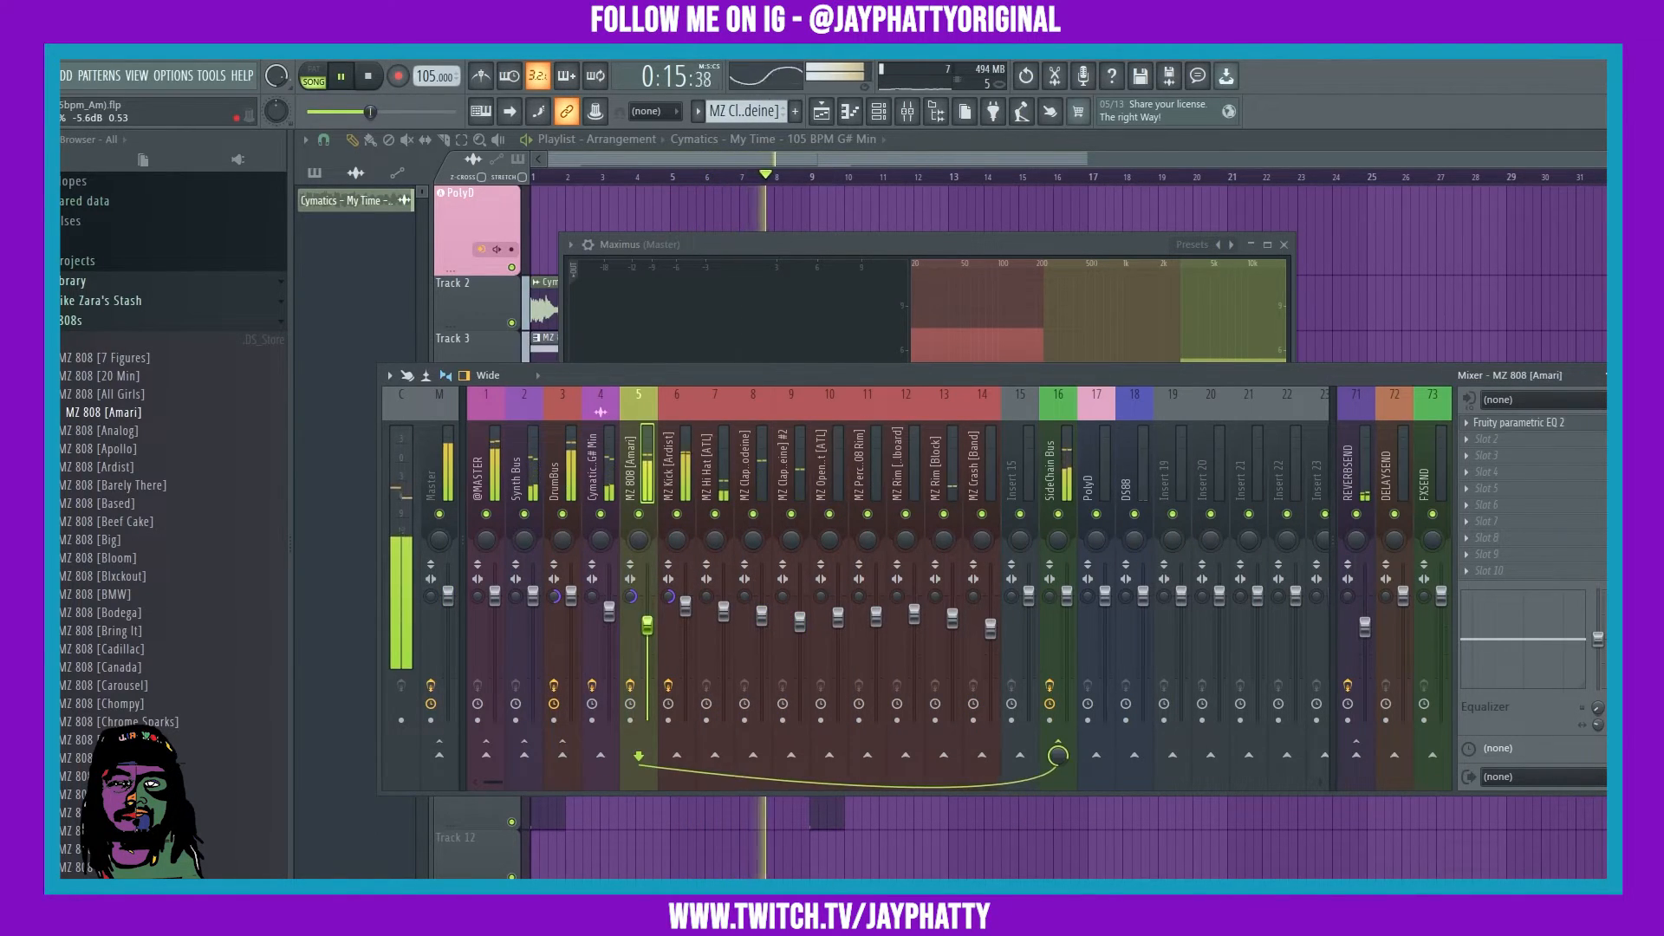
left_click(686, 603)
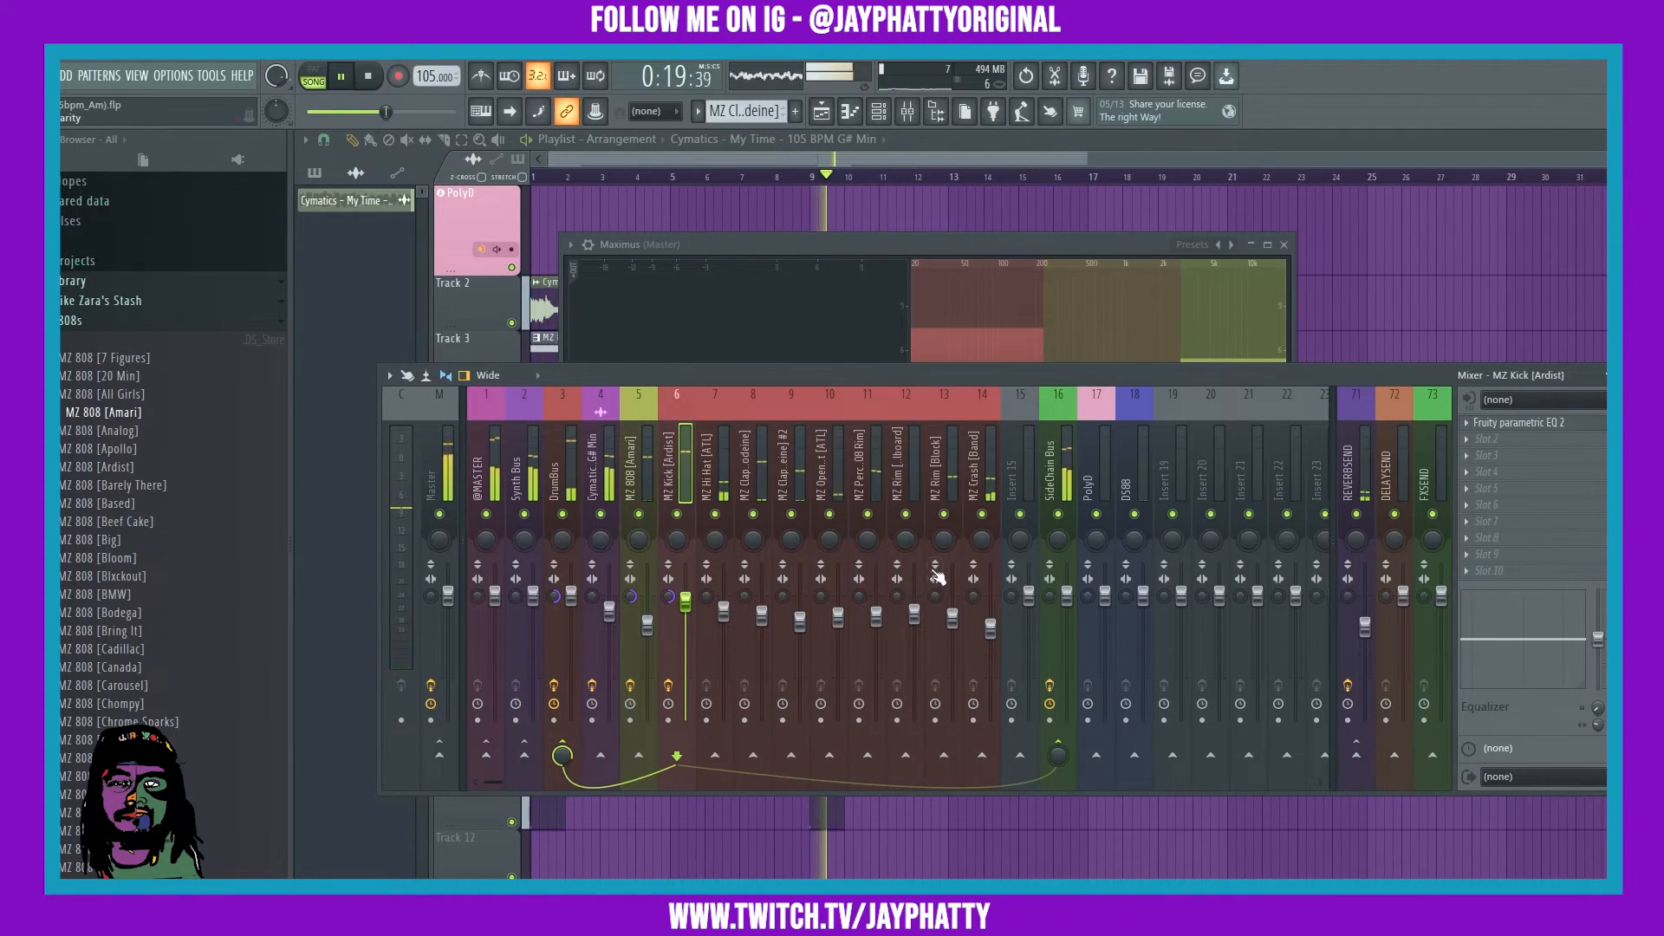
Lower the hi-hat track's volume slightly and set the 808 track's volume to about -6.5 dB.
left_click(724, 613)
left_click_drag(724, 614, 726, 623)
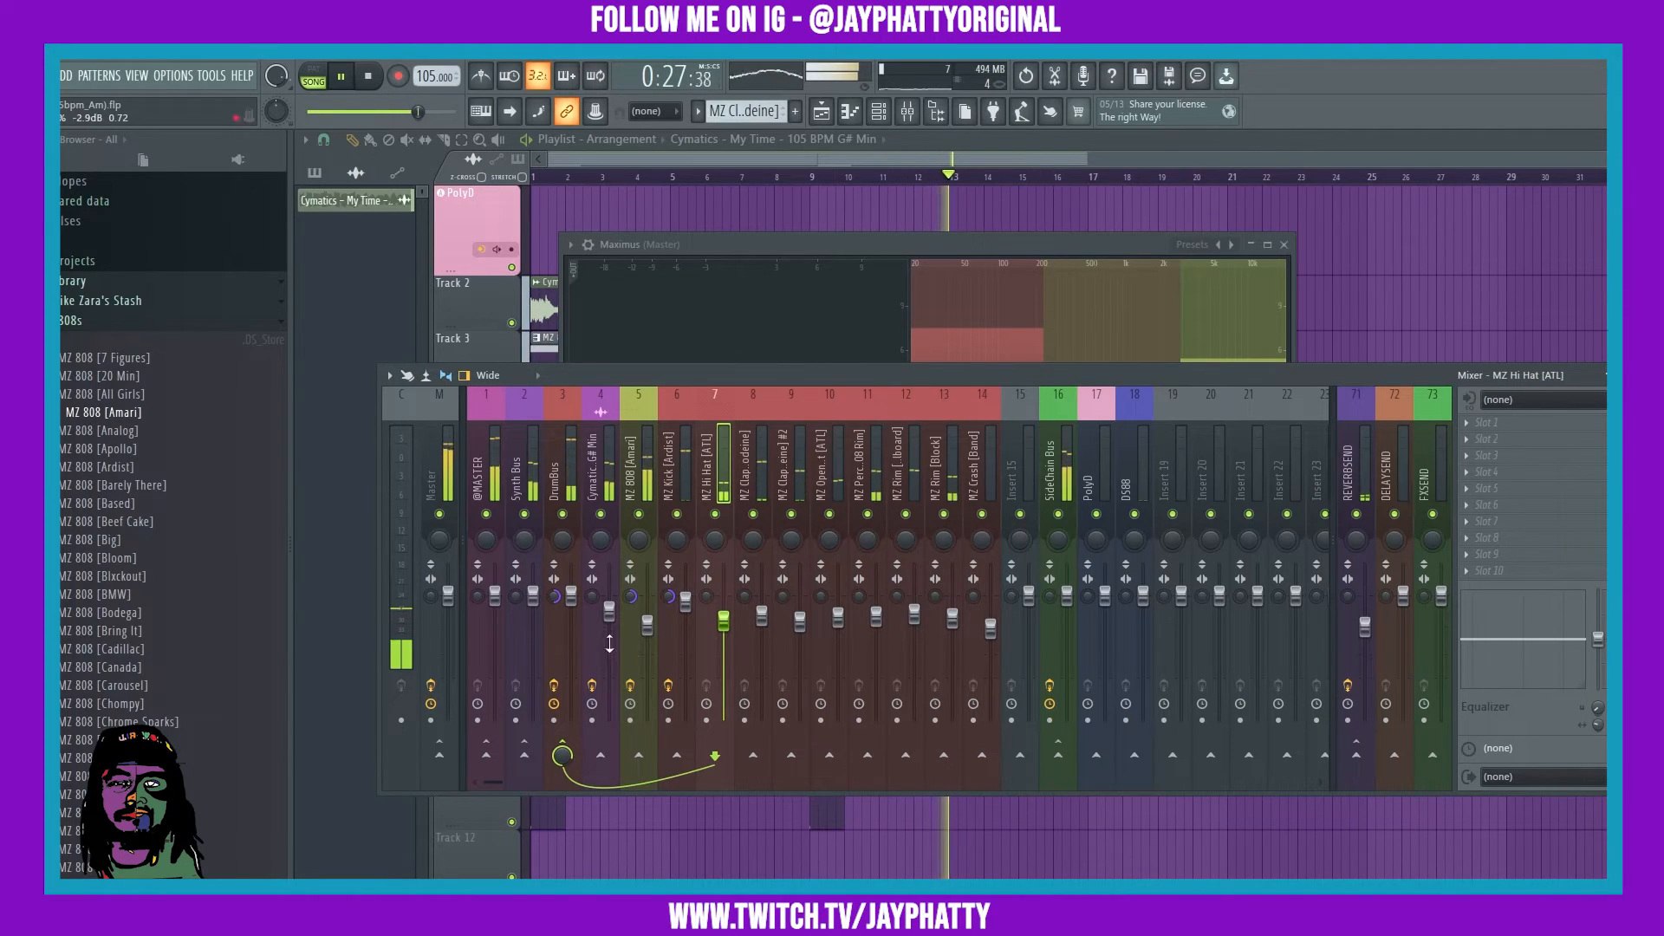
left_click_drag(648, 624, 648, 629)
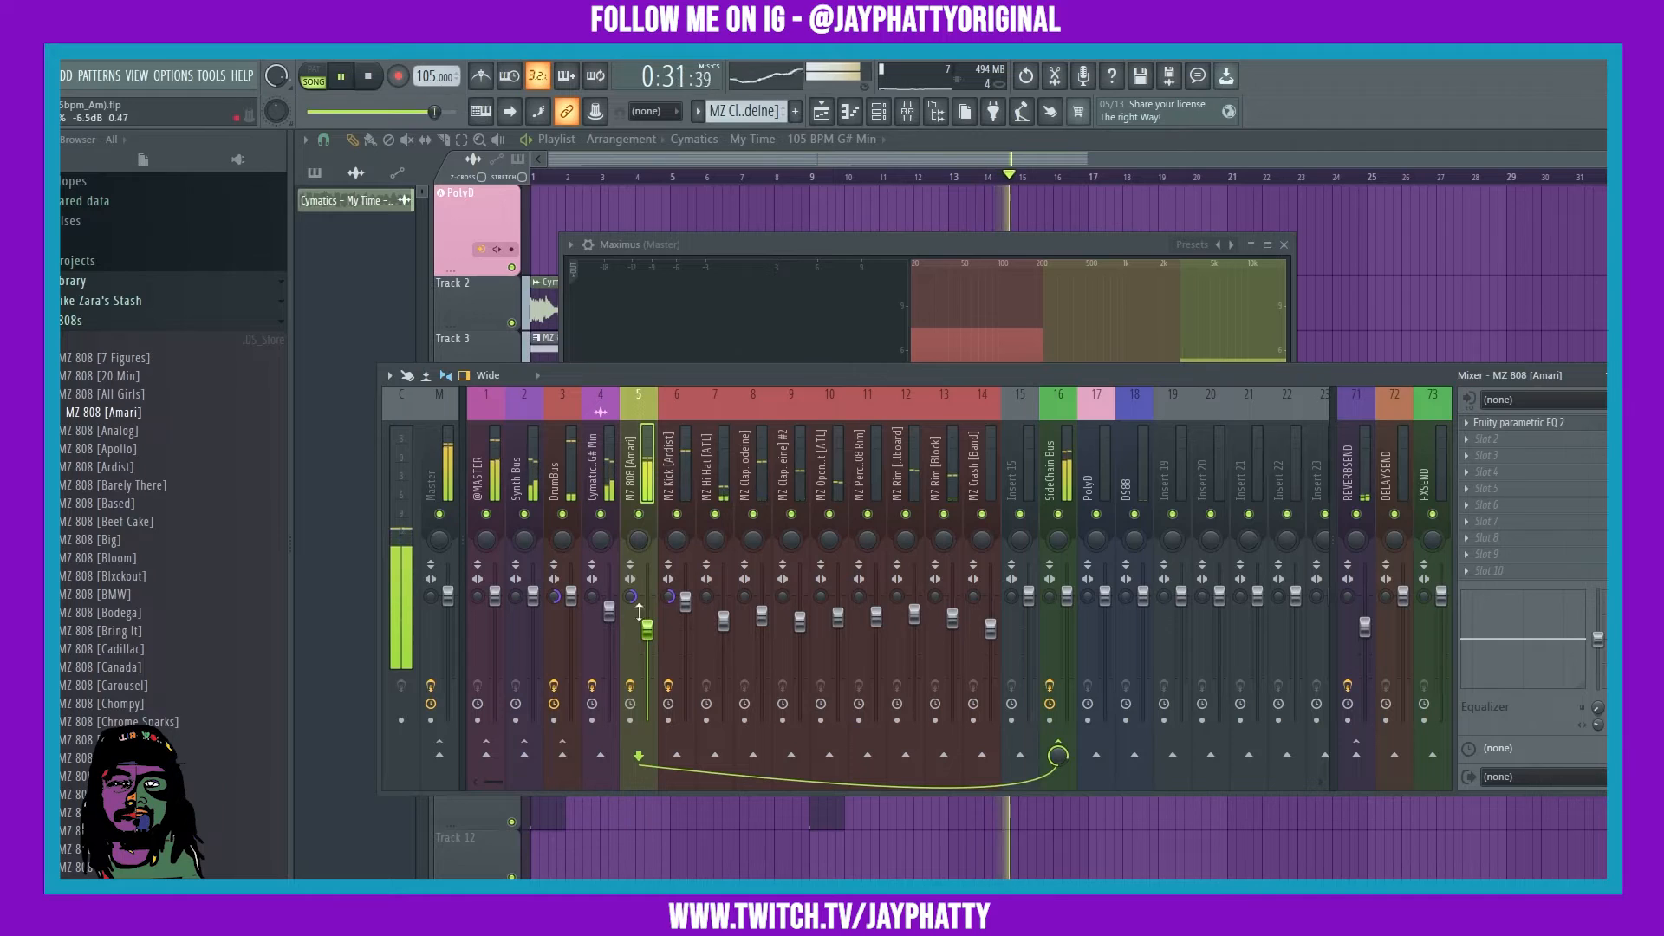
Return to Maximus on the Master track and stop playback after listening to the rebalanced mix.
left_click(430, 439)
left_click(752, 244)
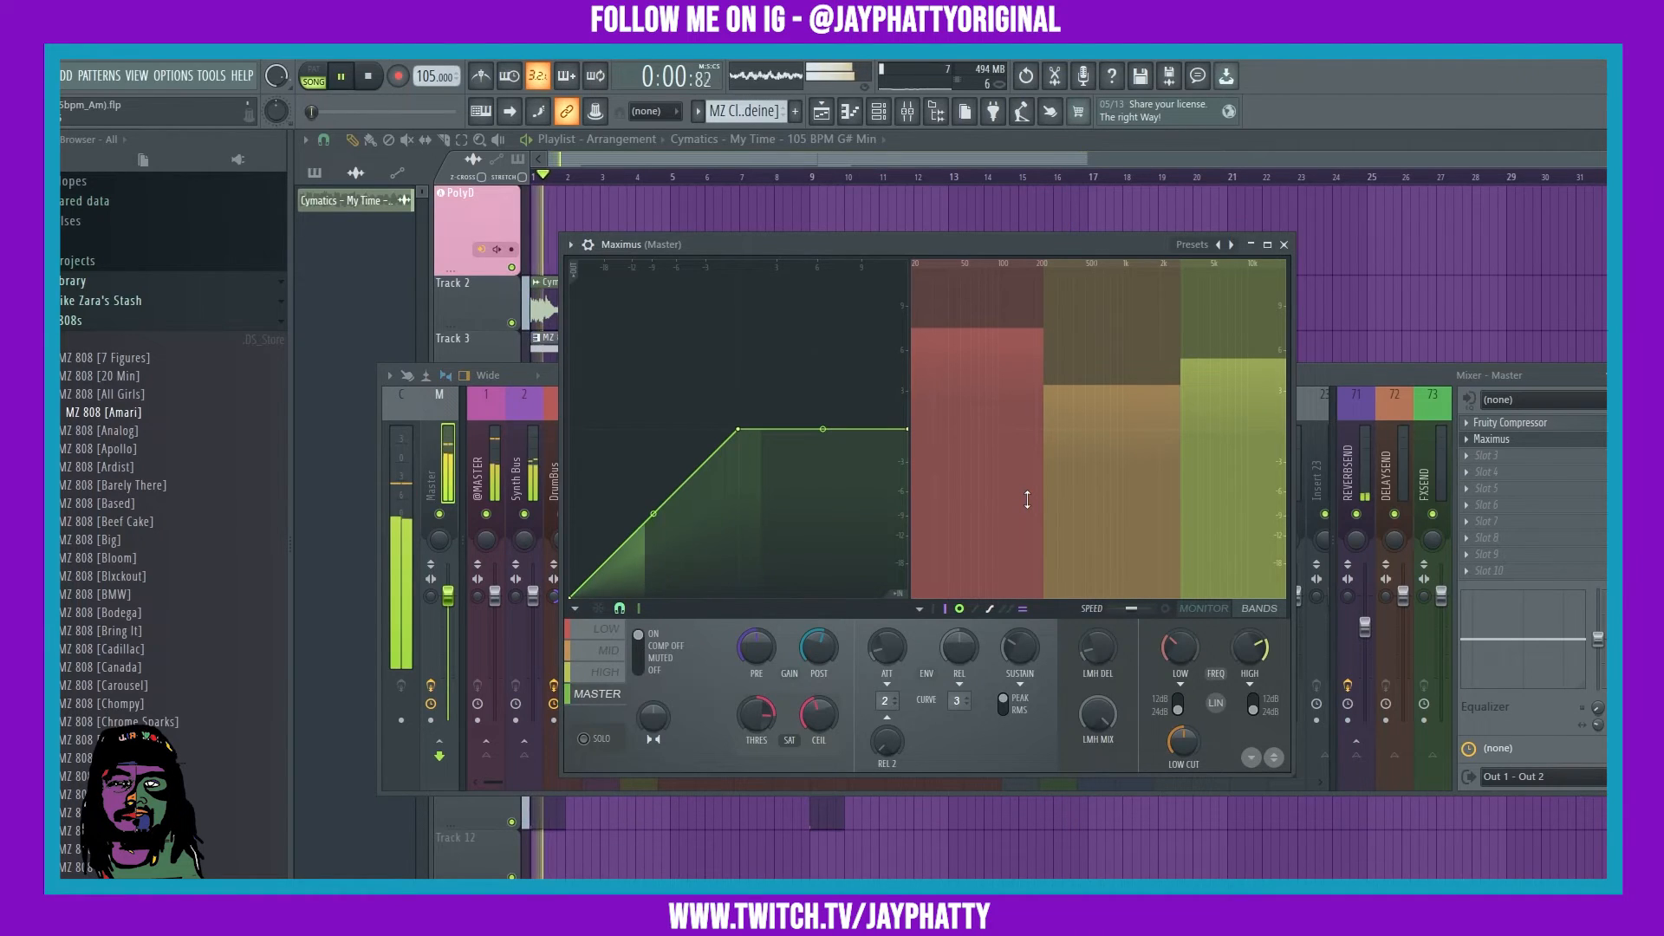
key("space")
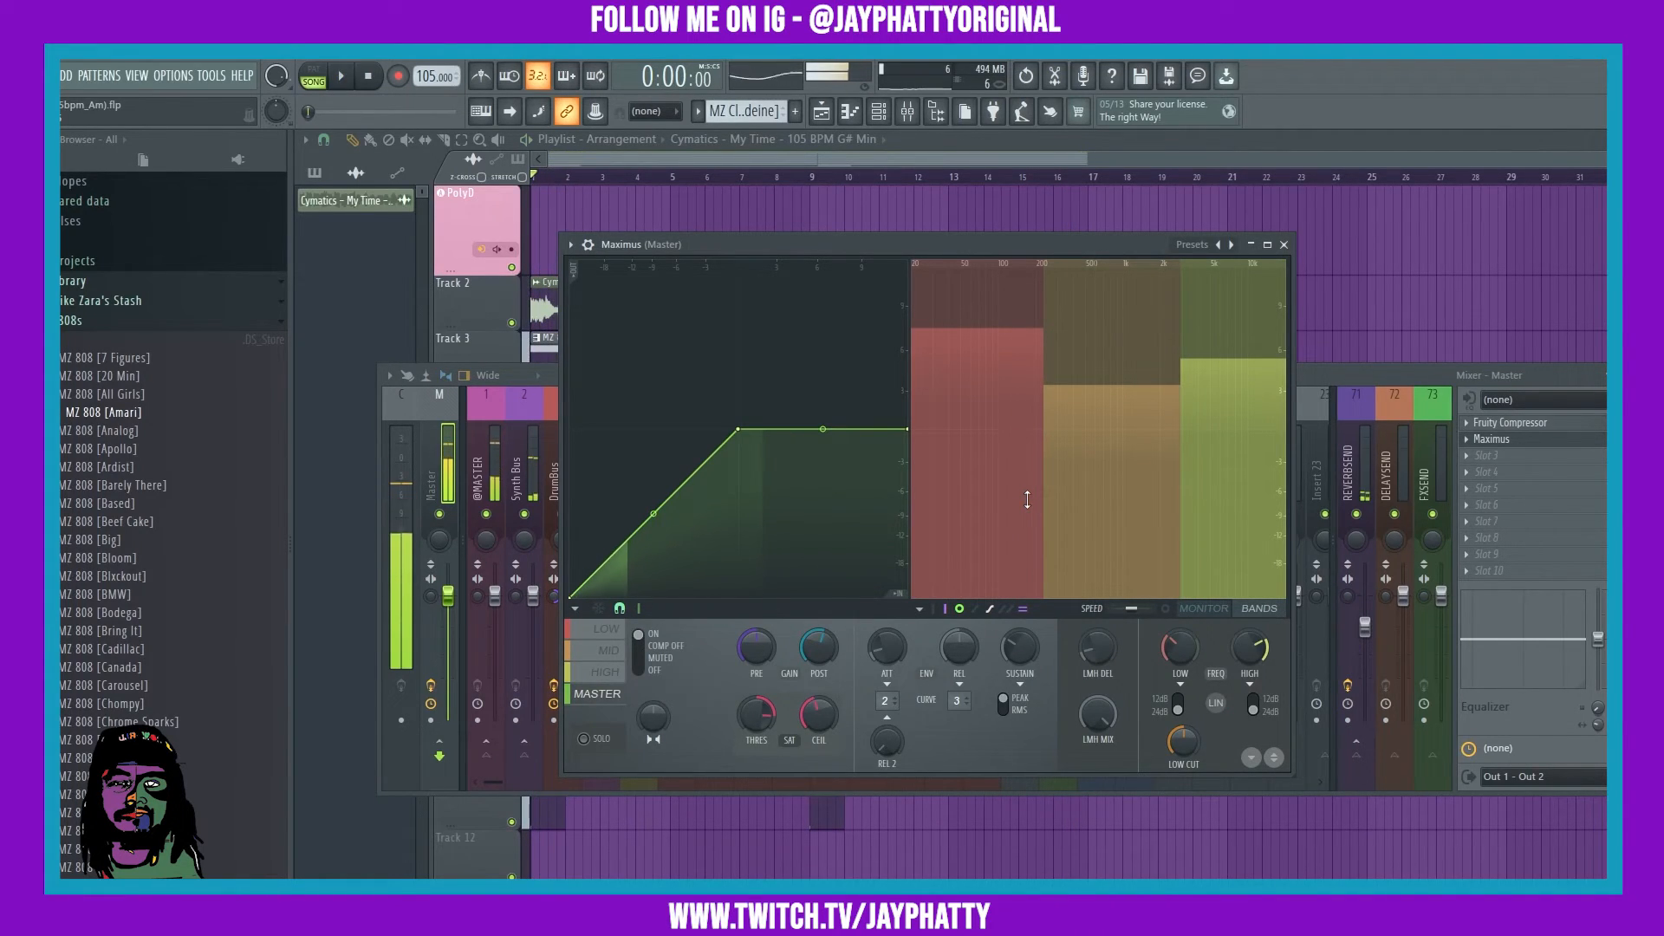